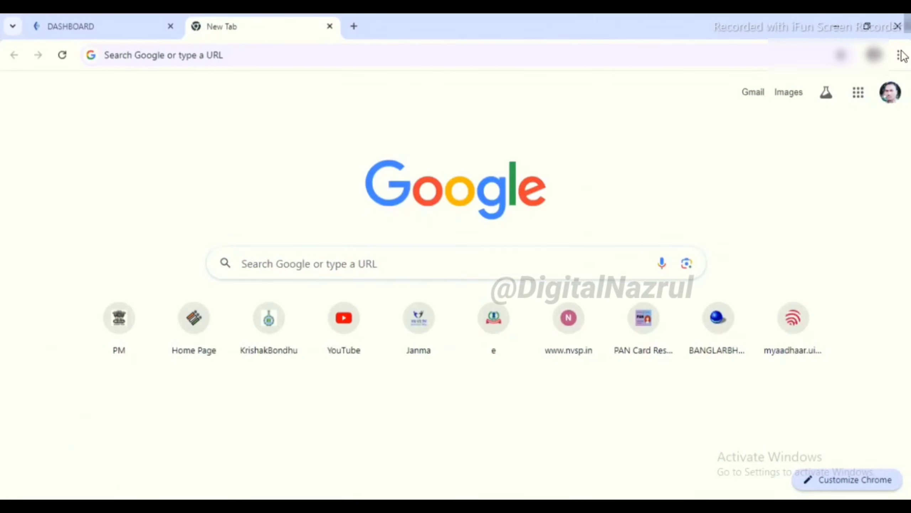
Open Chrome's Settings page from the three-dot browser menu.
{"action": "left_click", "coordinate": [900, 55]}
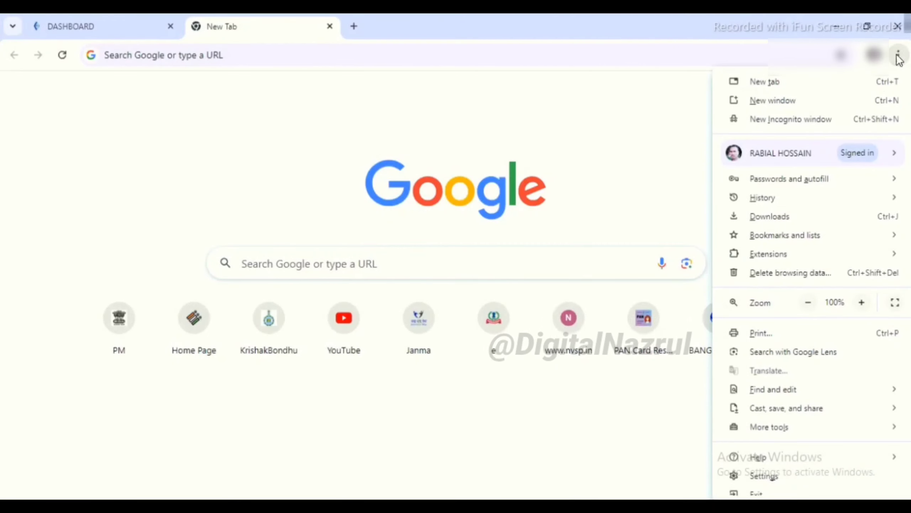
{"action": "left_click", "coordinate": [770, 478]}
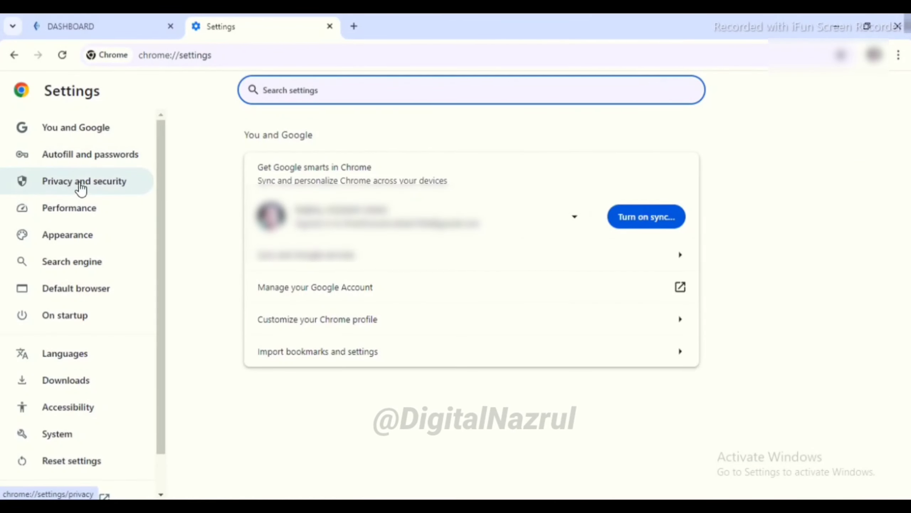
Go to Privacy and security > Site settings and scroll down to the Content permissions.
{"action": "left_click", "coordinate": [82, 188]}
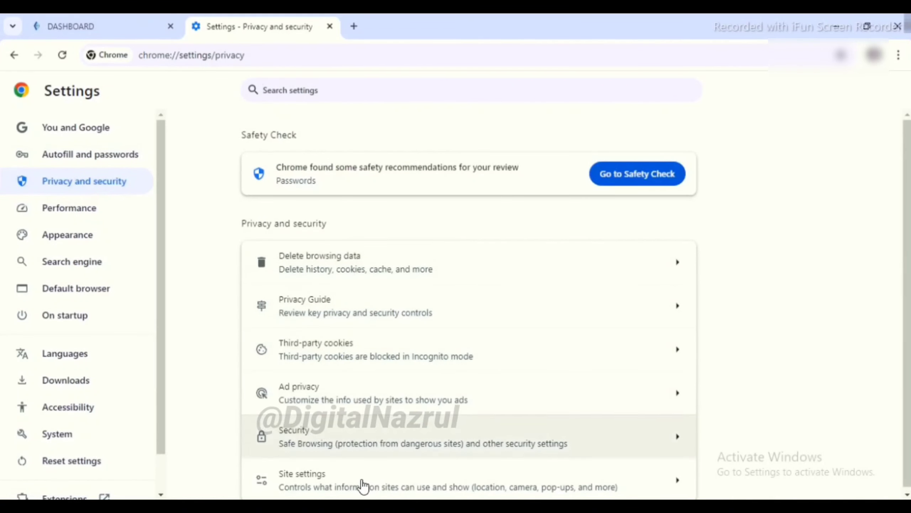
{"action": "left_click", "coordinate": [360, 488]}
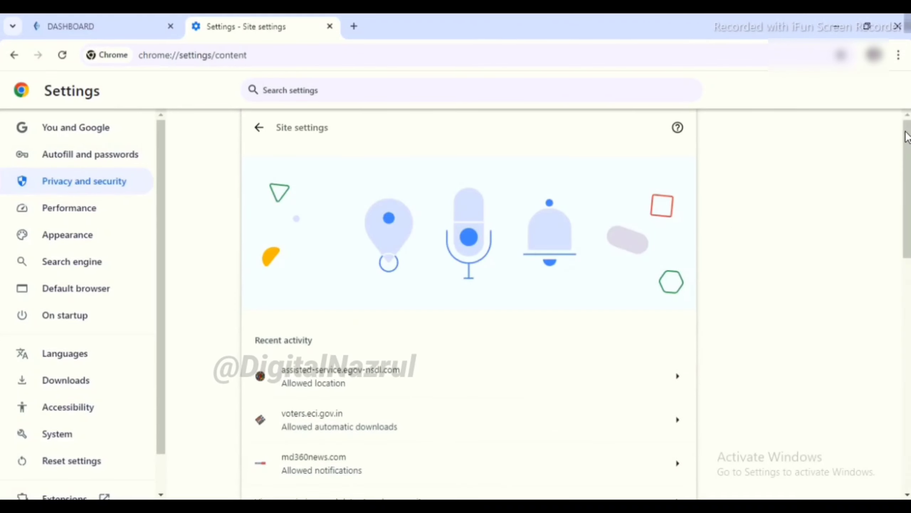
{"action": "left_click_drag", "start_coordinate": [907, 186], "coordinate": [909, 379]}
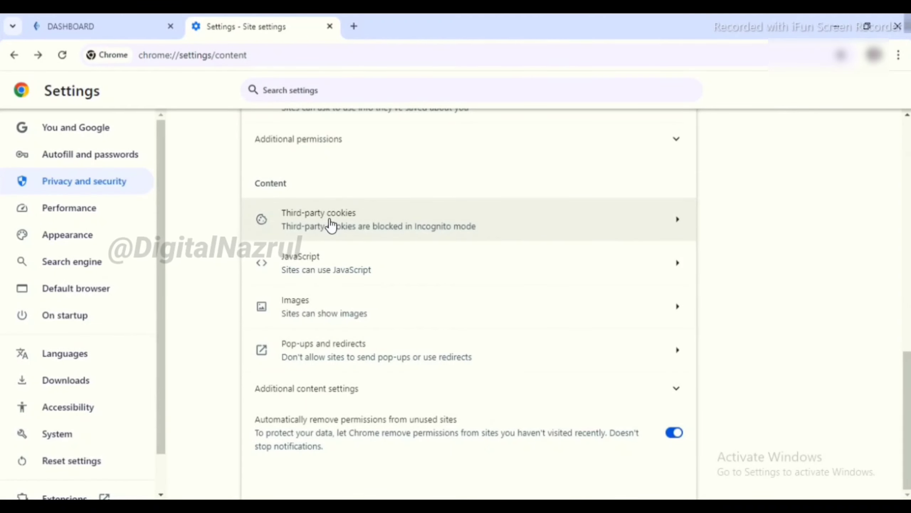
Set Third-party cookies to 'Allow third-party cookies' and return to the Site settings list.
{"action": "left_click", "coordinate": [331, 225]}
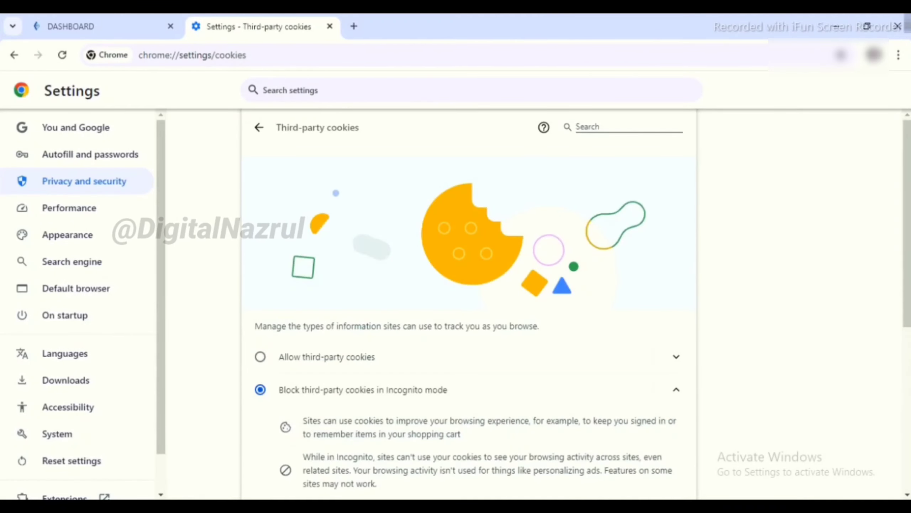
{"action": "left_click_drag", "start_coordinate": [908, 219], "coordinate": [894, 323]}
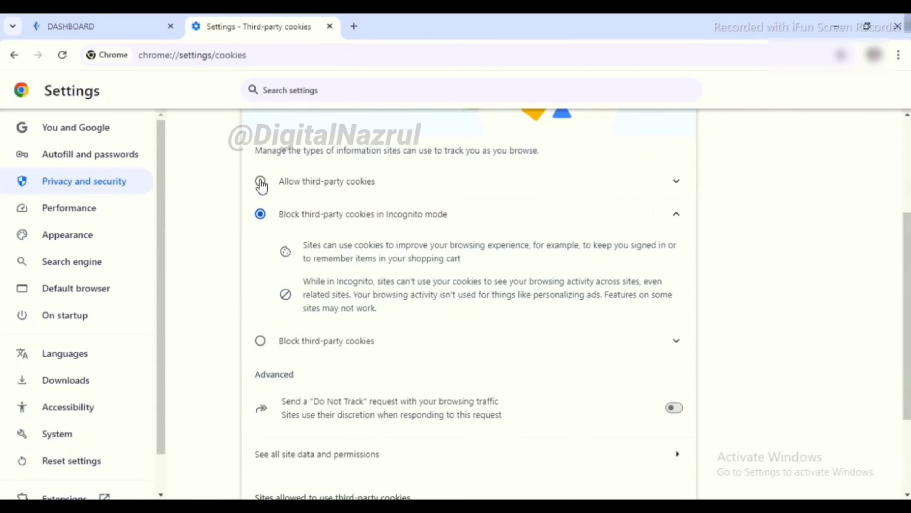
{"action": "left_click", "coordinate": [261, 181]}
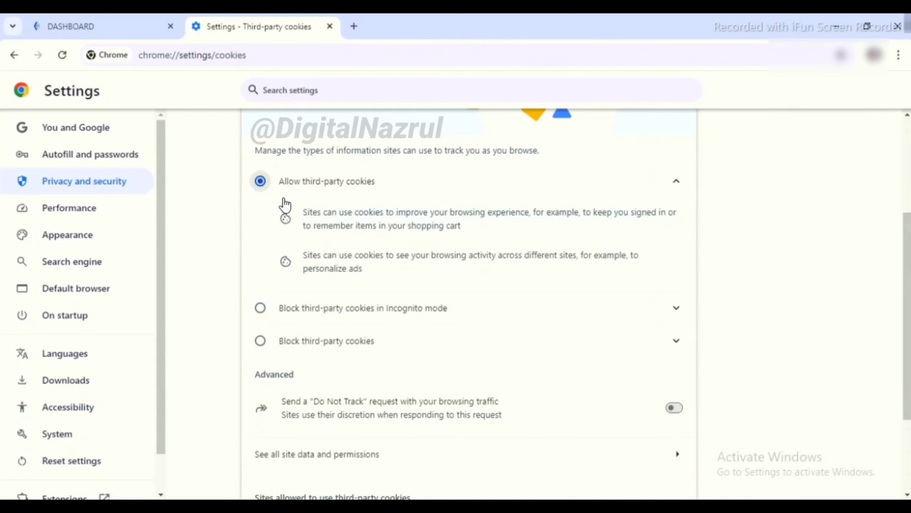
{"action": "scroll", "coordinate": [259, 137], "scroll_direction": "up", "scroll_amount": 3}
{"action": "left_click", "coordinate": [259, 134]}
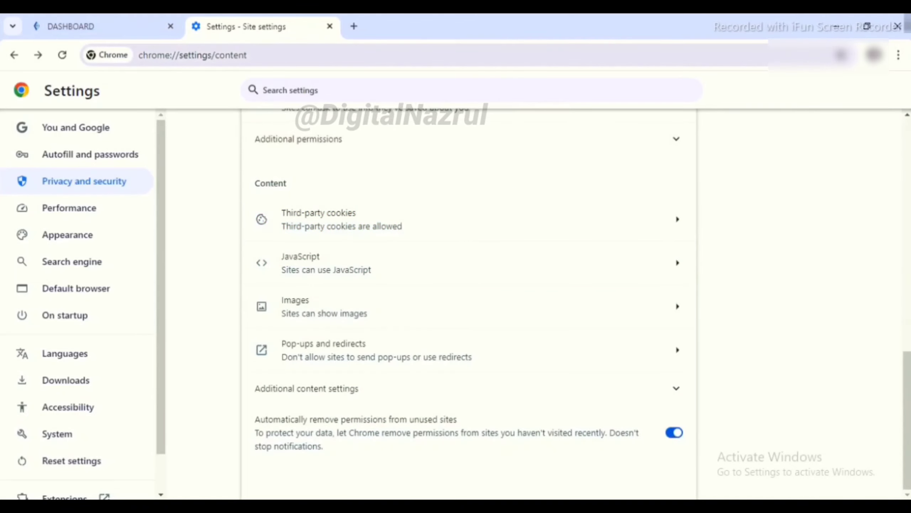
Set the Pop-ups and redirects default to 'Sites can send pop-ups and use redirects'.
{"action": "scroll", "coordinate": [909, 348], "scroll_direction": "up", "scroll_amount": 4}
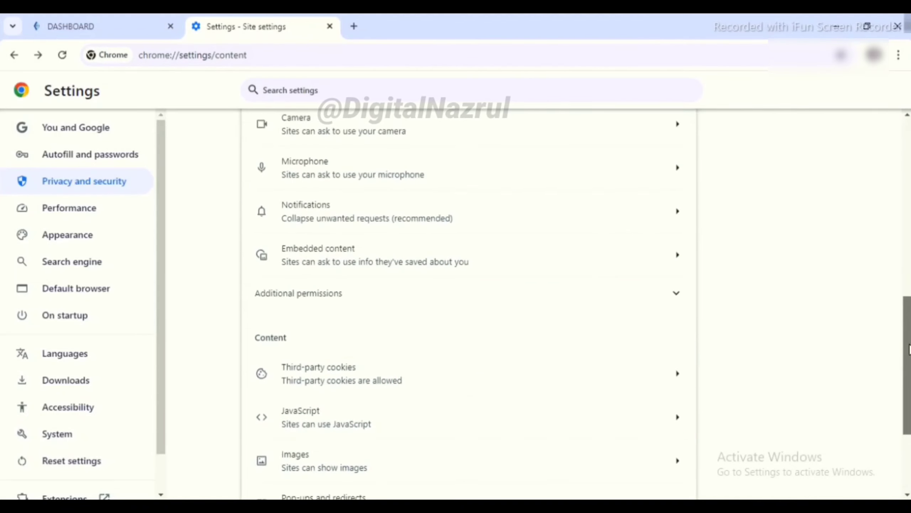
{"action": "scroll", "coordinate": [905, 413], "scroll_direction": "down", "scroll_amount": 4}
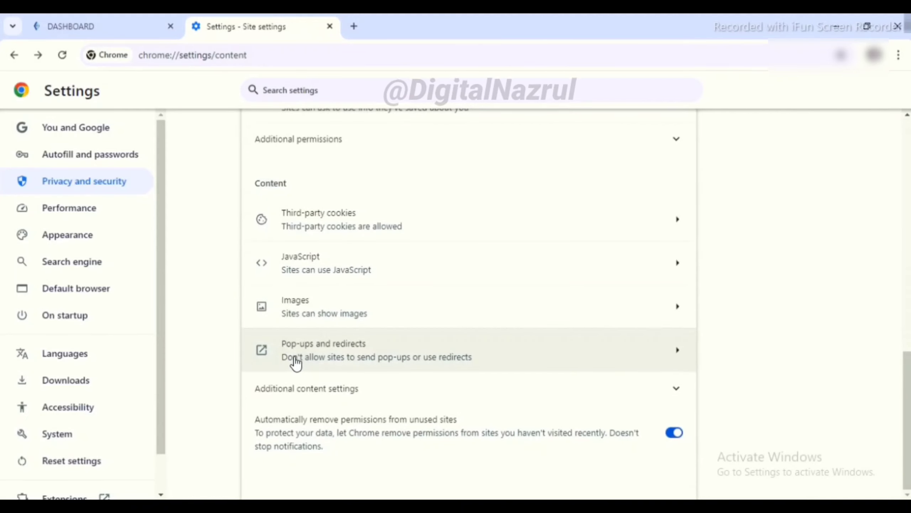
{"action": "left_click", "coordinate": [296, 361]}
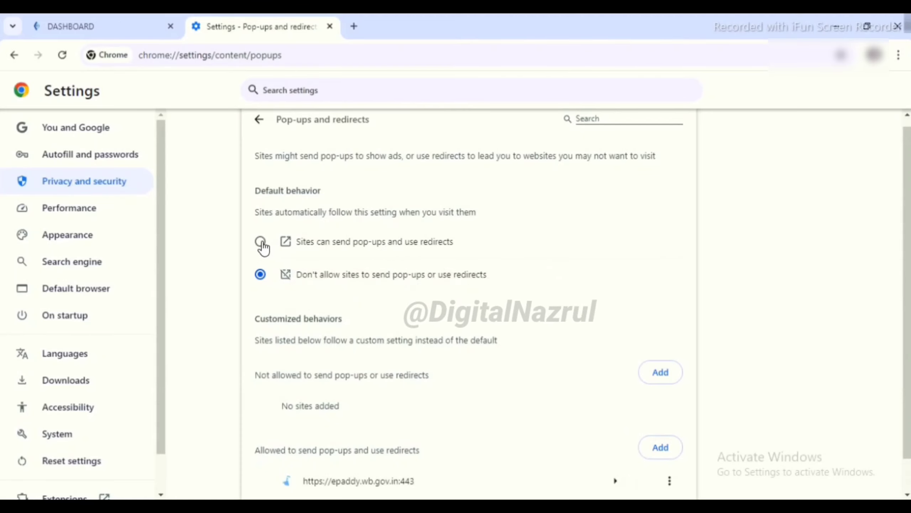
{"action": "left_click", "coordinate": [262, 242]}
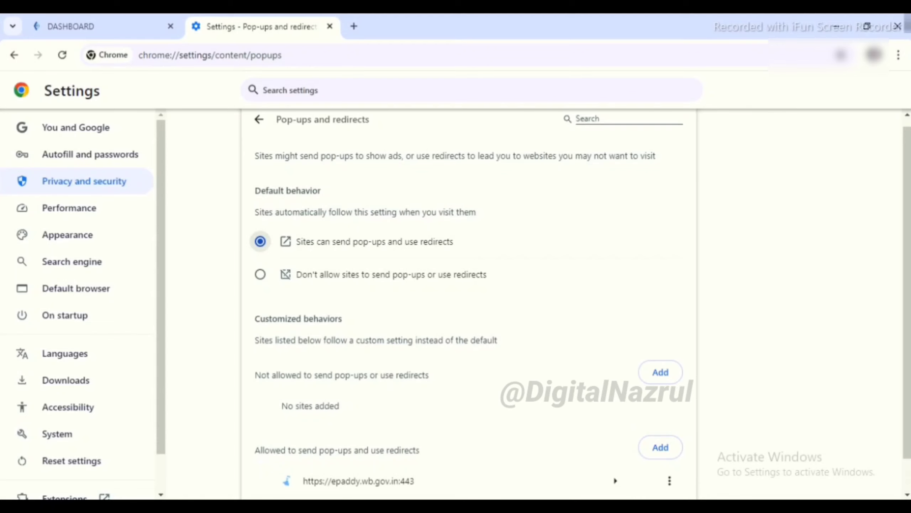
Trim the address bar to chrome:// and open the chrome://flags Experiments page.
{"action": "left_click", "coordinate": [316, 57]}
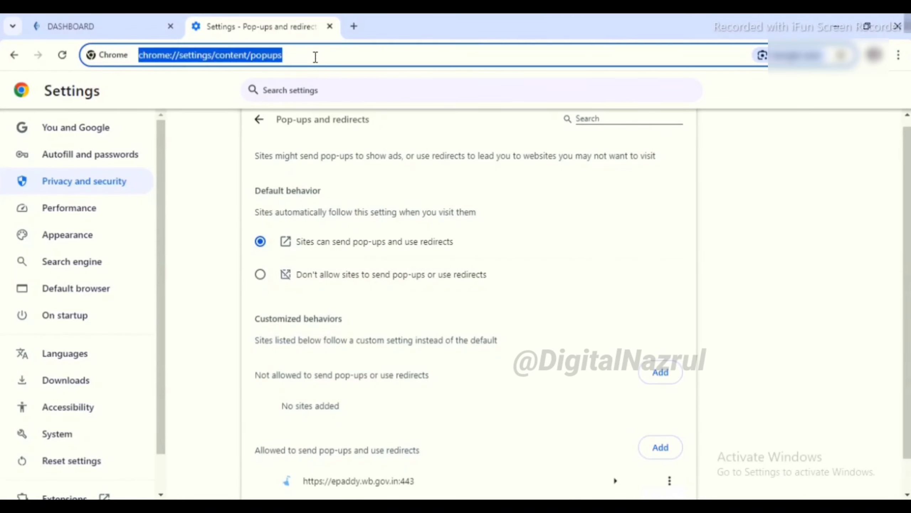
{"action": "left_click", "coordinate": [321, 54]}
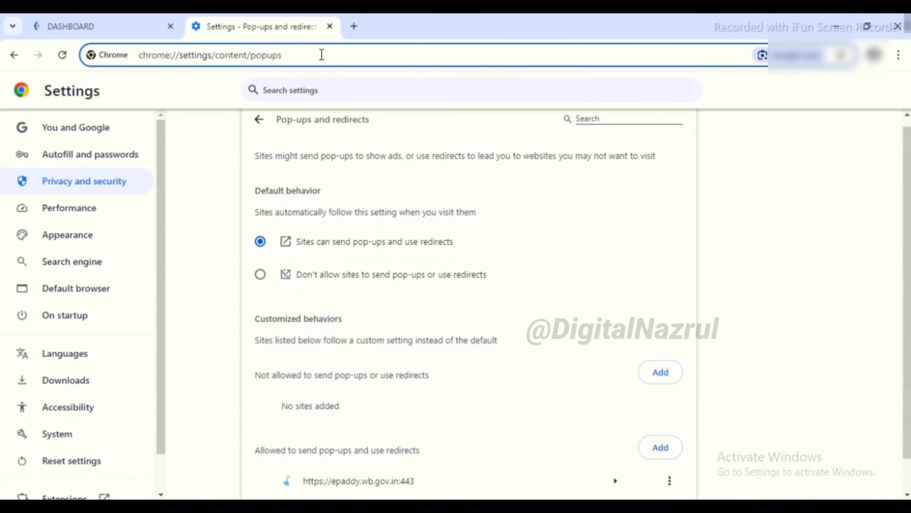
{"action": "key", "text": "BackSpace"}
{"action": "key", "text": "BackSpace"}
{"action": "key", "text": "BackSpace"}
{"action": "key", "text": "BackSpace"}
{"action": "key", "text": "BackSpace"}
{"action": "key", "text": "BackSpace"}
{"action": "key", "text": "BackSpace"}
{"action": "key", "text": "BackSpace"}
{"action": "key", "text": "BackSpace"}
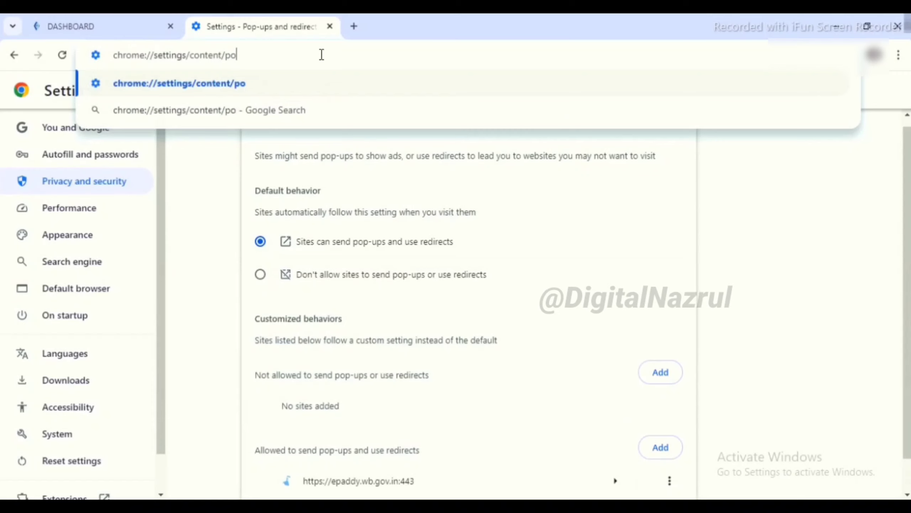
{"action": "key", "text": "BackSpace"}
{"action": "key", "text": "BackSpace"}
{"action": "key", "text": "BackSpace"}
{"action": "key", "text": "BackSpace"}
{"action": "key", "text": "BackSpace"}
{"action": "key", "text": "BackSpace"}
{"action": "key", "text": "BackSpace"}
{"action": "key", "text": "BackSpace"}
{"action": "key", "text": "BackSpace"}
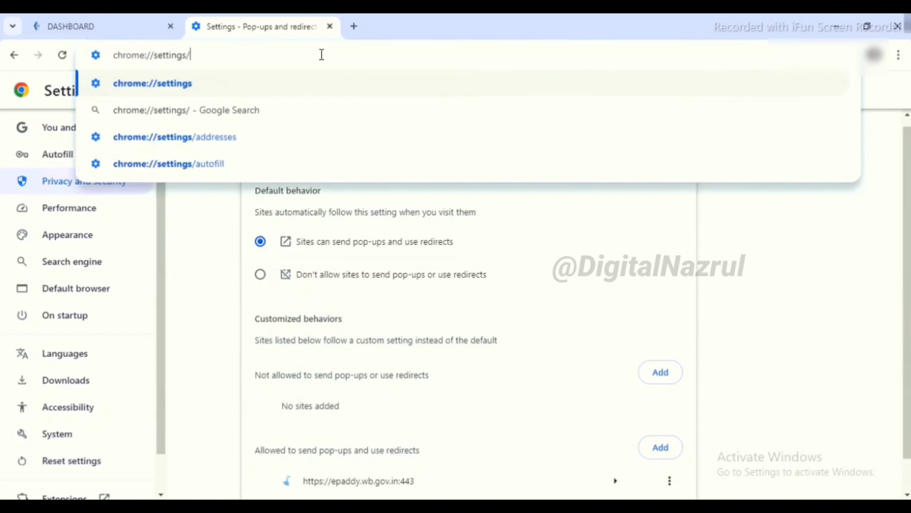
{"action": "key", "text": "BackSpace"}
{"action": "key", "text": "BackSpace"}
{"action": "key", "text": "BackSpace"}
{"action": "key", "text": "BackSpace"}
{"action": "key", "text": "BackSpace"}
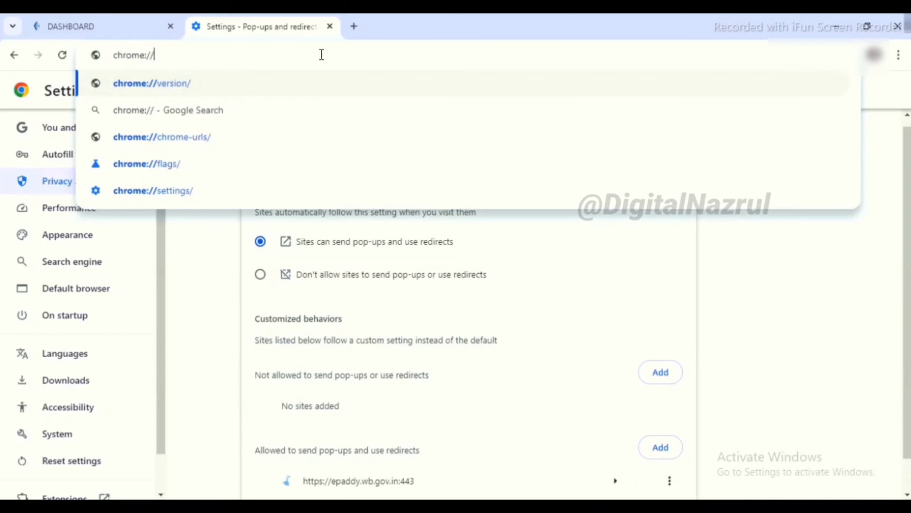
{"action": "type", "text": "f"}
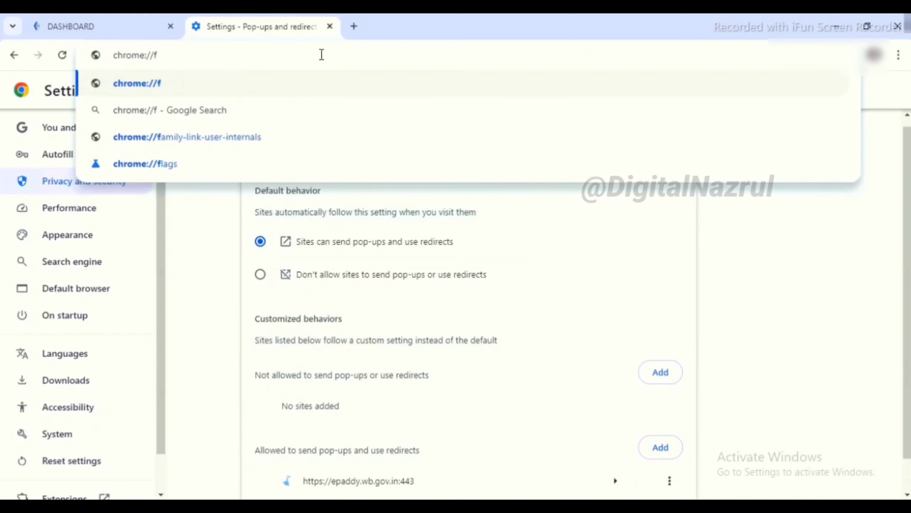
{"action": "type", "text": "l"}
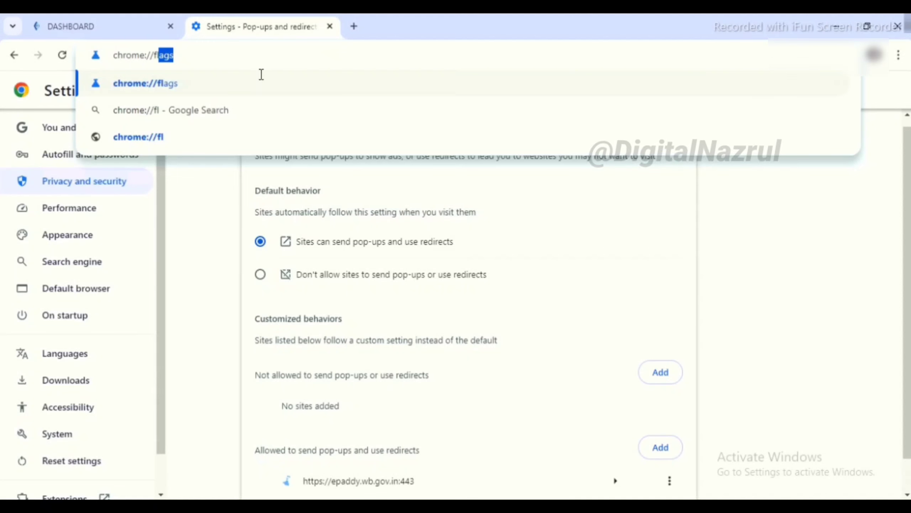
{"action": "left_click", "coordinate": [167, 87]}
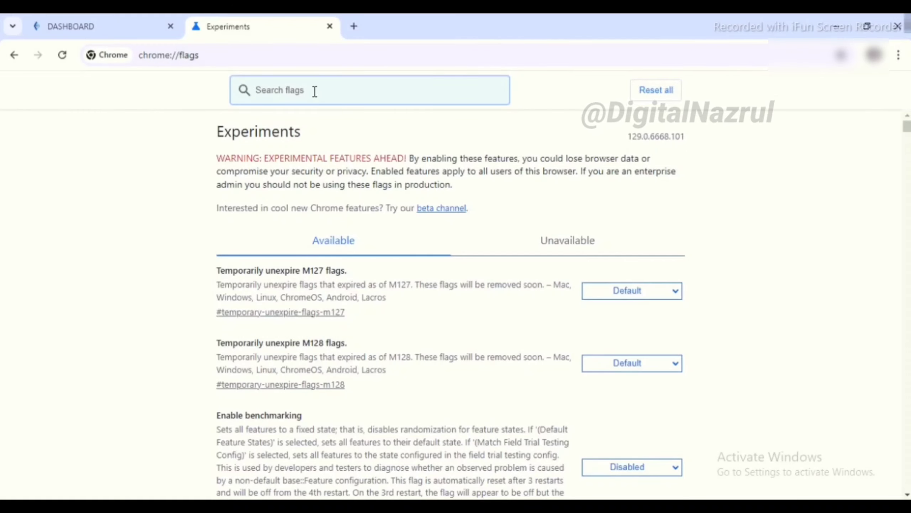
Enable the #allow-insecure-localhost flag, relaunch Chrome, and close the flags tab to reach the dashboard.
{"action": "type", "text": "lo"}
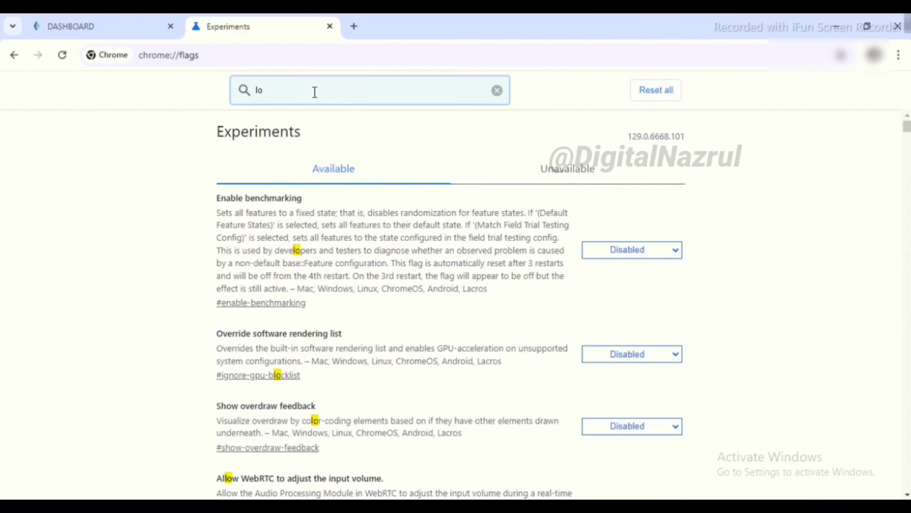
{"action": "type", "text": "c"}
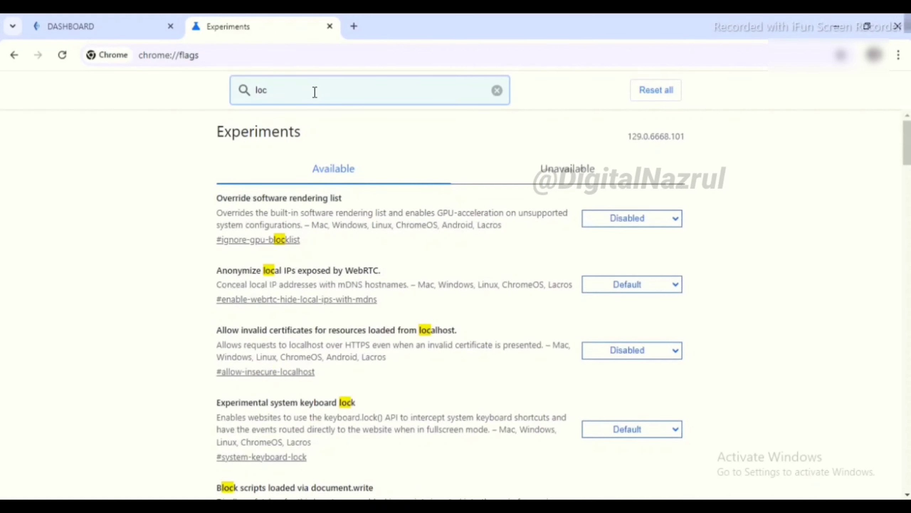
{"action": "type", "text": "al"}
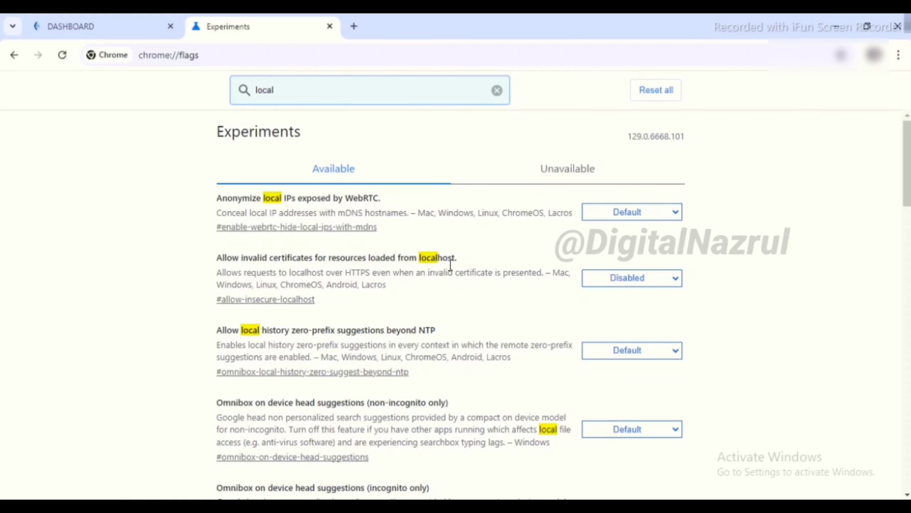
{"action": "left_click", "coordinate": [638, 280]}
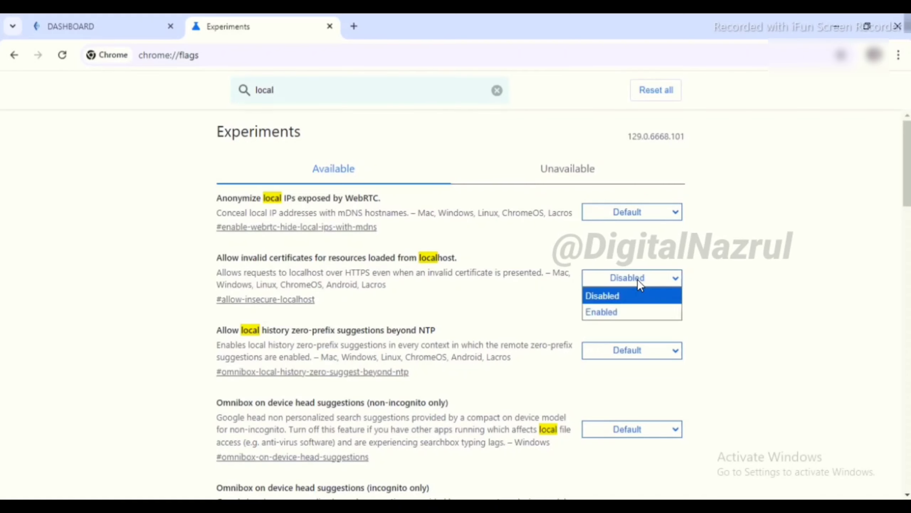
{"action": "left_click", "coordinate": [610, 311]}
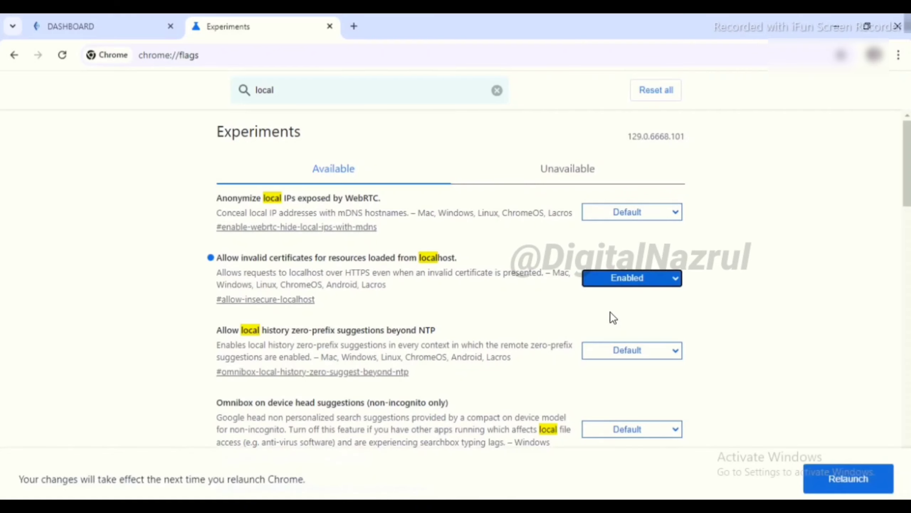
{"action": "left_click", "coordinate": [871, 472]}
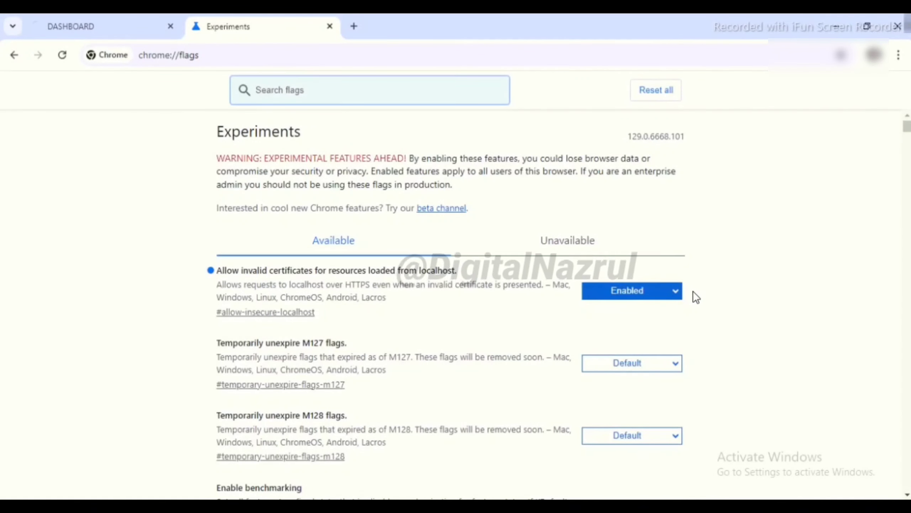
{"action": "key", "text": "ctrl+w"}
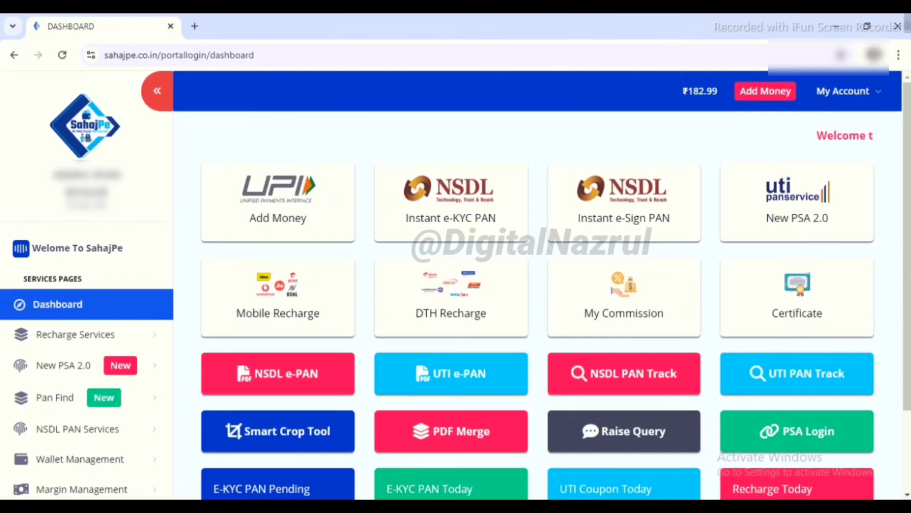
Open the NSDL Instant e-KYC PAN form with mode EKYC - Instant PAN and type New PAN (Form 49A).
{"action": "left_click", "coordinate": [55, 308]}
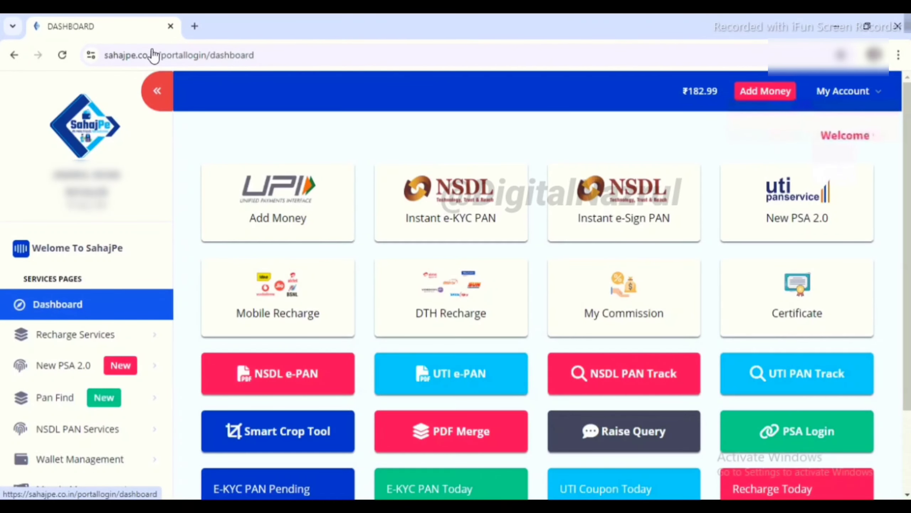
{"action": "left_click", "coordinate": [471, 212]}
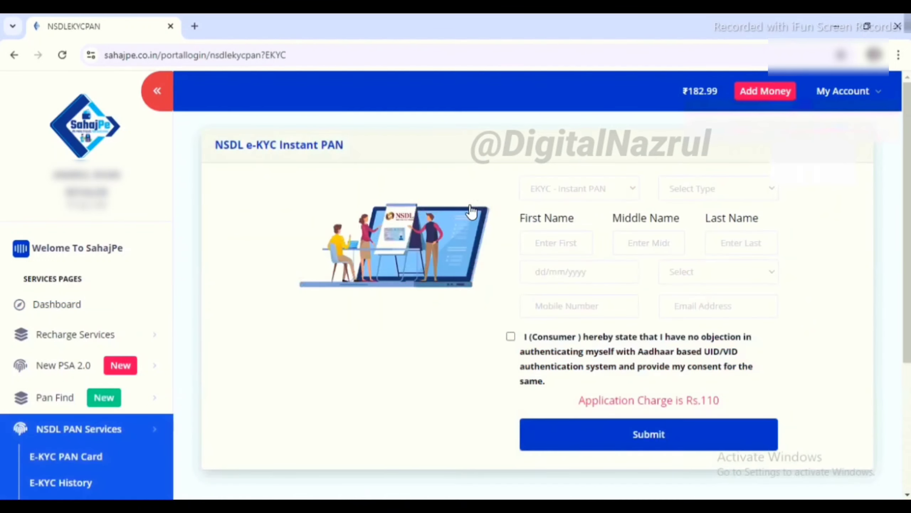
{"action": "left_click", "coordinate": [585, 195]}
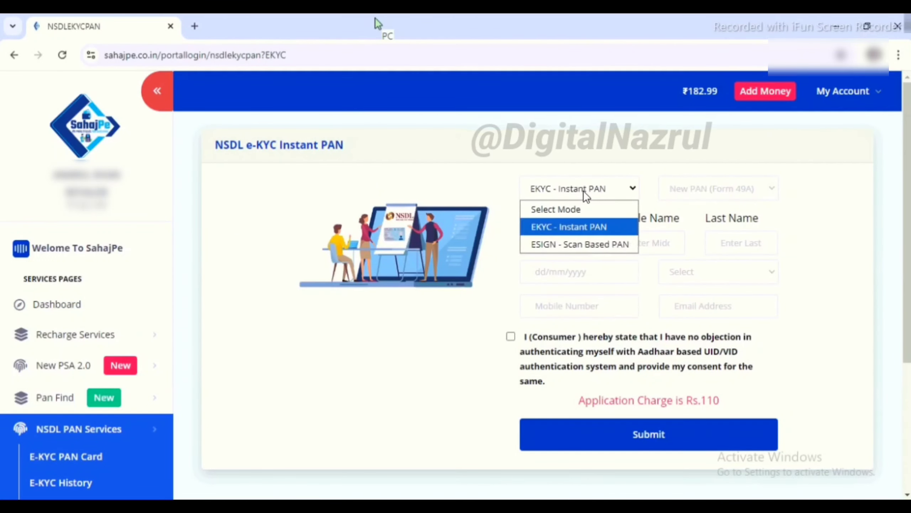
{"action": "left_click", "coordinate": [585, 233]}
{"action": "left_click", "coordinate": [680, 196]}
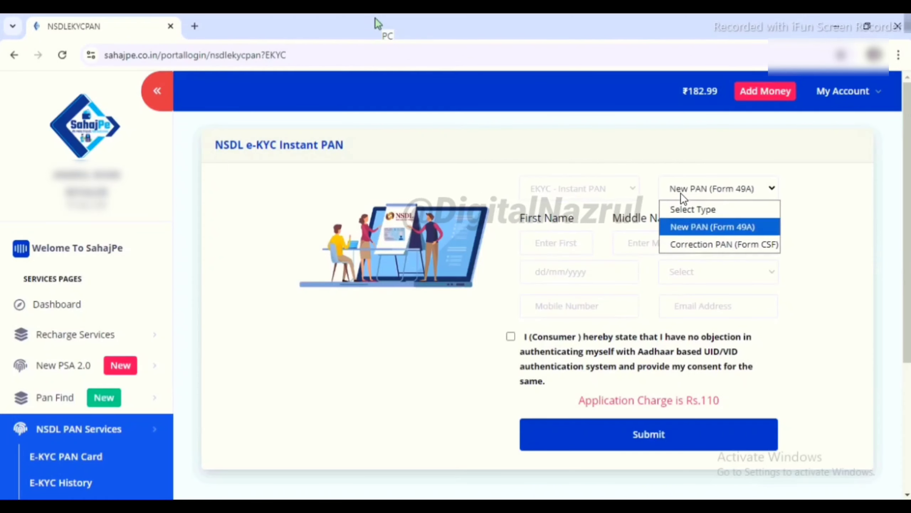
{"action": "left_click", "coordinate": [691, 232]}
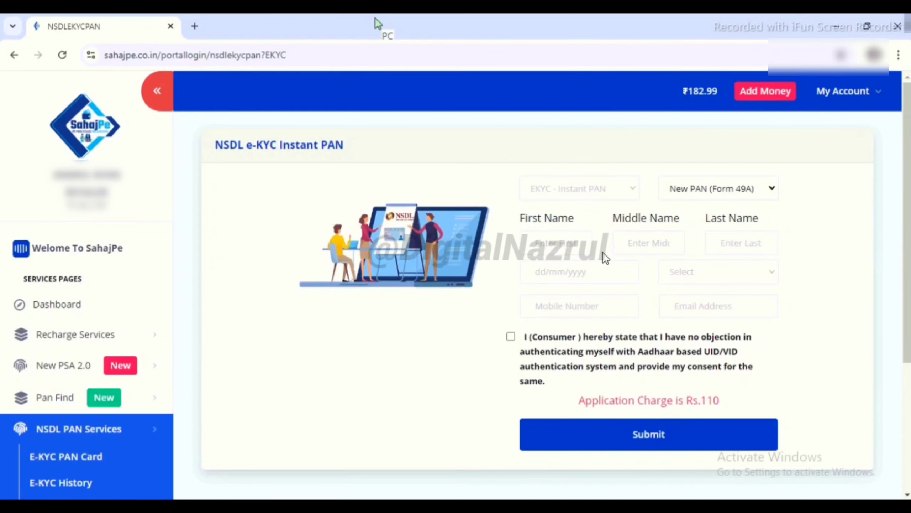
Enter the applicant's first name and surname in the First Name and Last Name fields.
{"action": "left_click", "coordinate": [579, 251]}
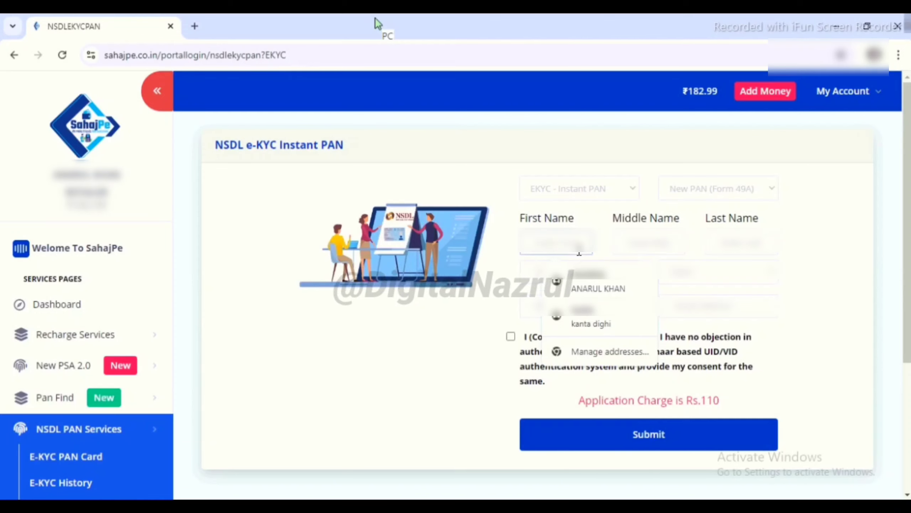
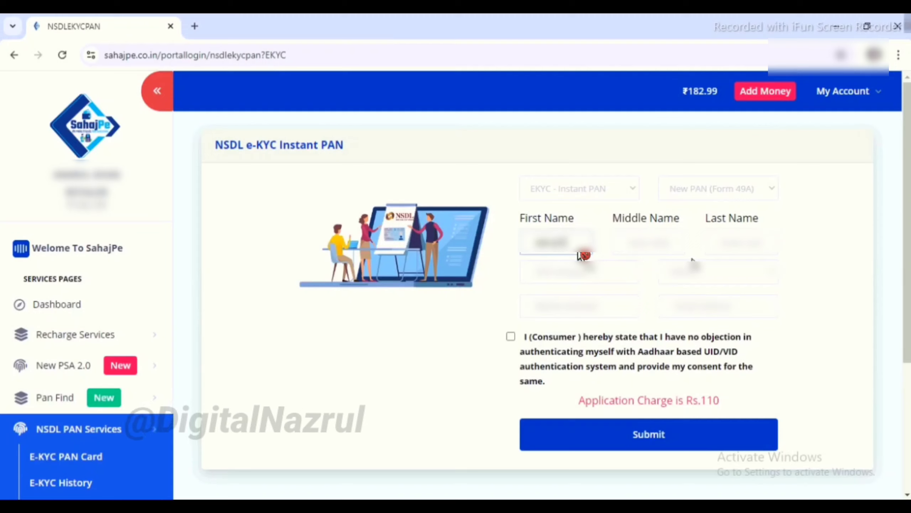
{"action": "key", "text": "Tab"}
{"action": "key", "text": "Tab"}
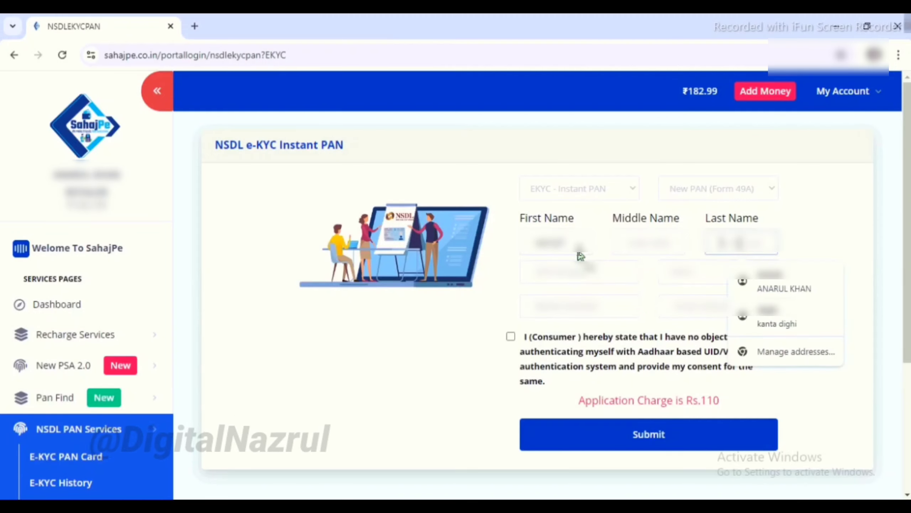
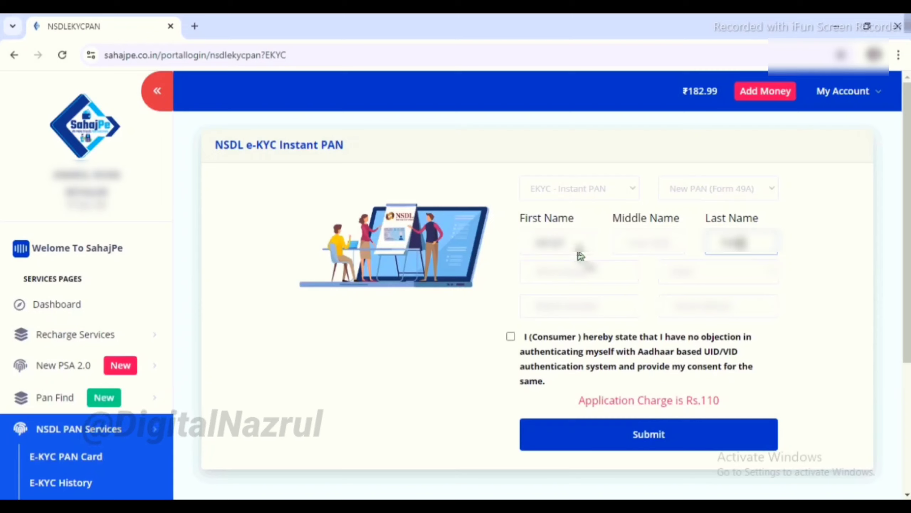
{"action": "left_click", "coordinate": [582, 255]}
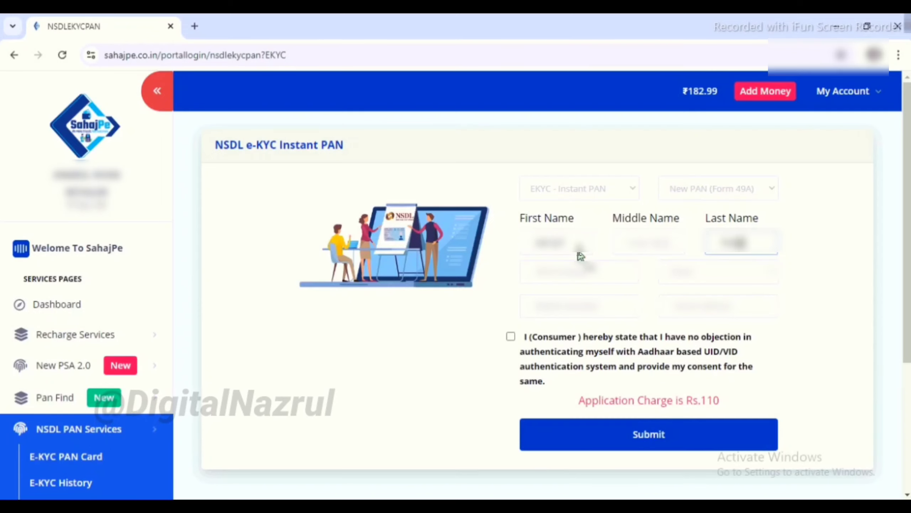
Fill in the applicant's date of birth field and choose the gender from the dropdown.
{"action": "left_click", "coordinate": [582, 256]}
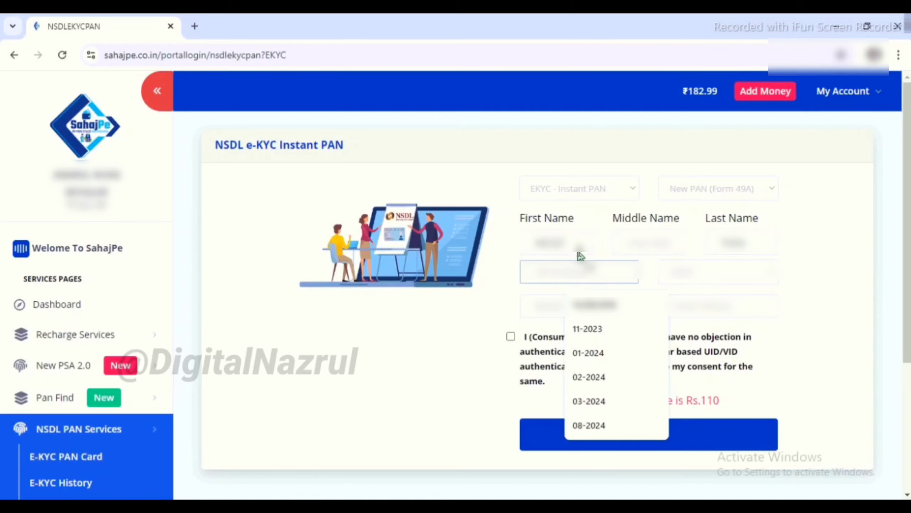
{"action": "type", "text": "sani"}
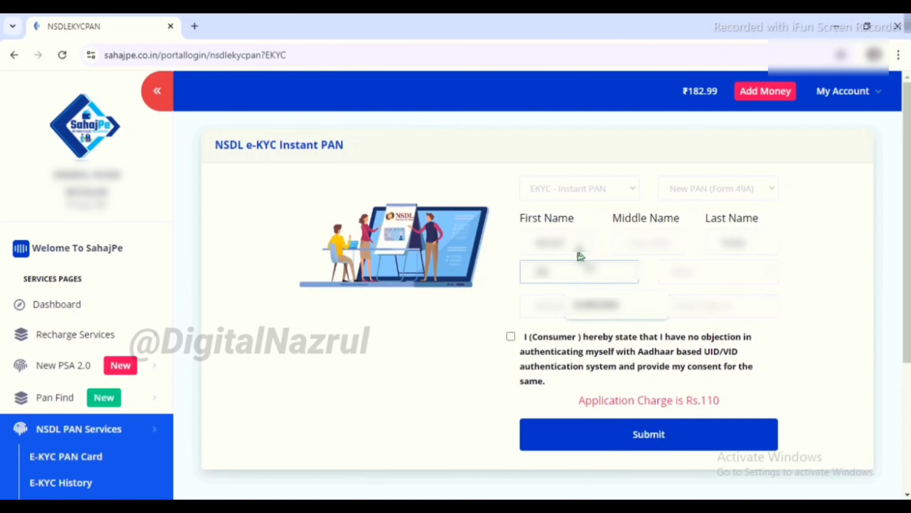
{"action": "type", "text": "ya"}
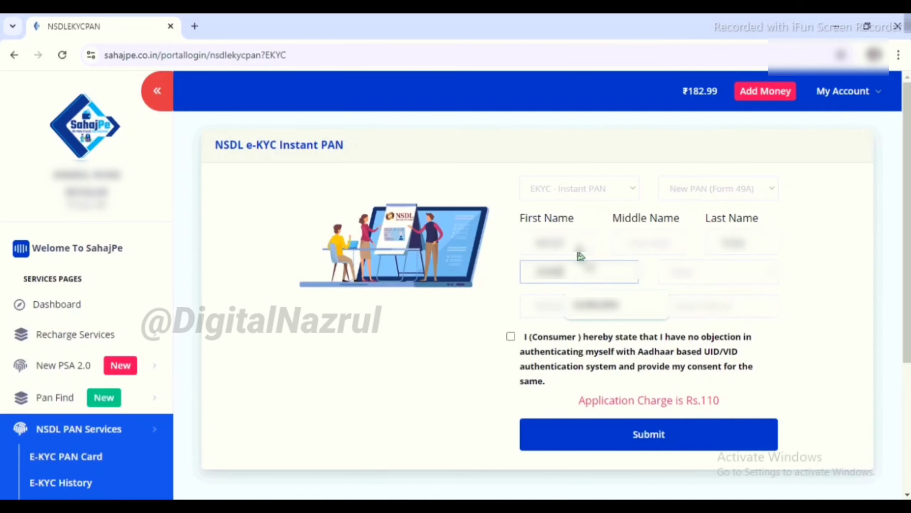
{"action": "type", "text": "h"}
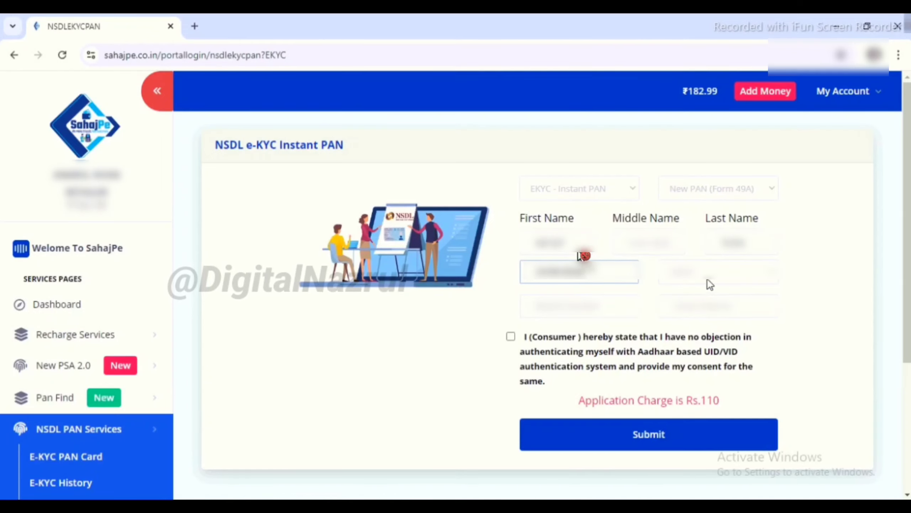
{"action": "key", "text": "Return"}
{"action": "key", "text": "space"}
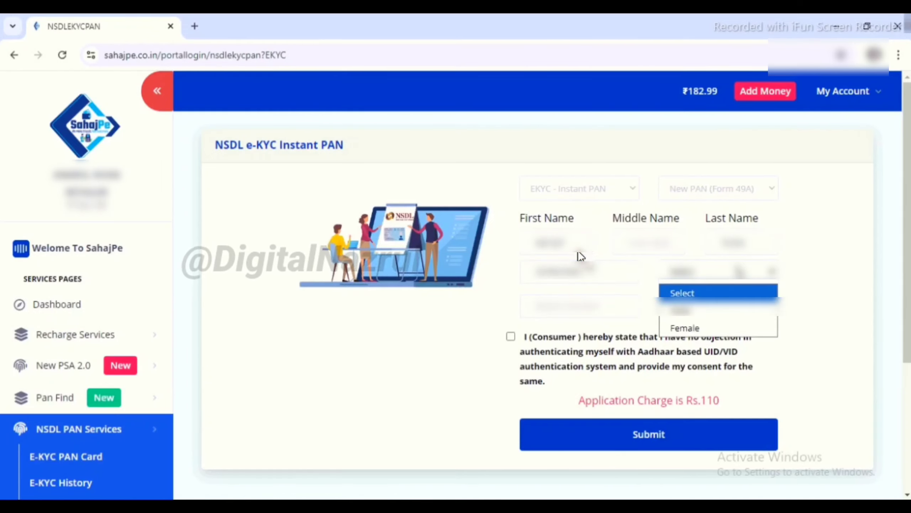
{"action": "key", "text": "Down"}
{"action": "key", "text": "Return"}
Enter the applicant's mobile number, then move to the Email Address field.
{"action": "key", "text": "Tab"}
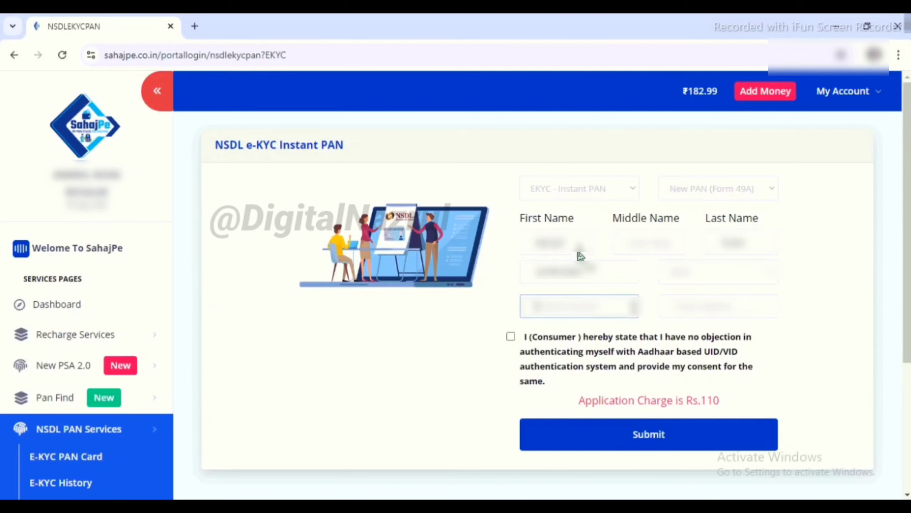
{"action": "type", "text": "987"}
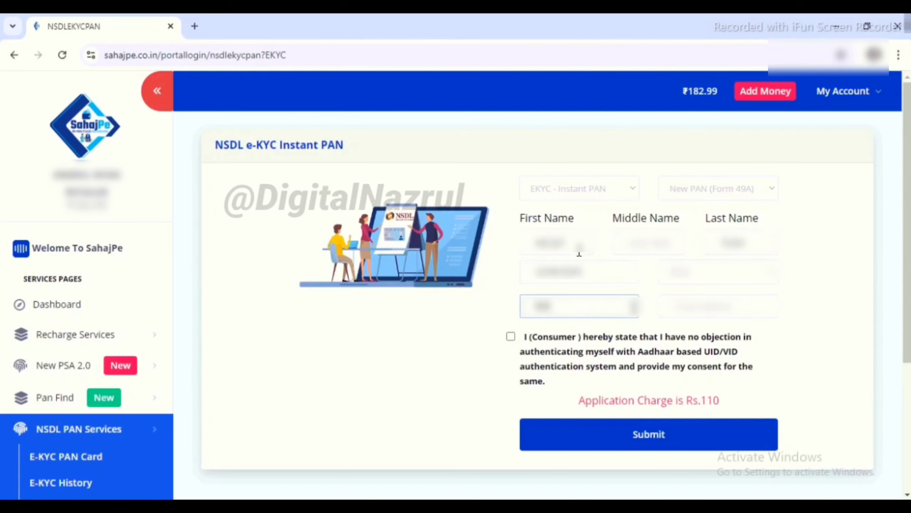
{"action": "type", "text": "6"}
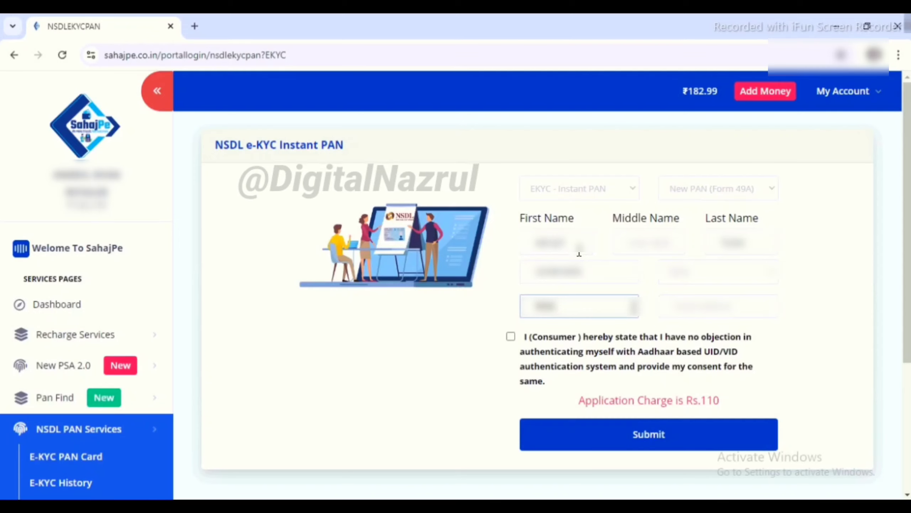
{"action": "type", "text": "54321"}
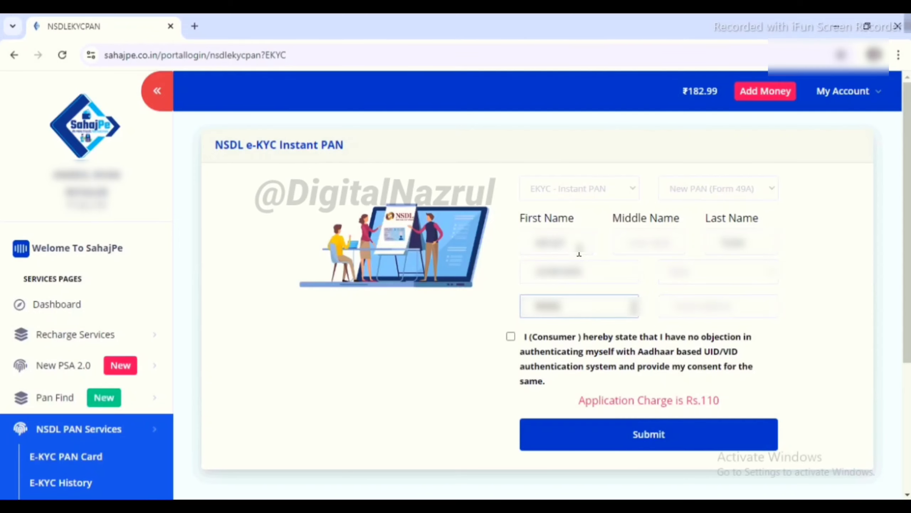
{"action": "left_click", "coordinate": [699, 303]}
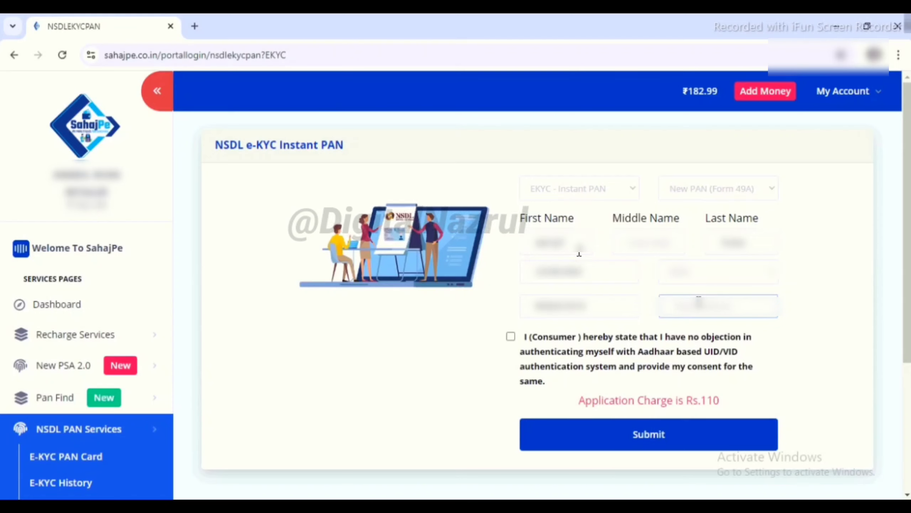
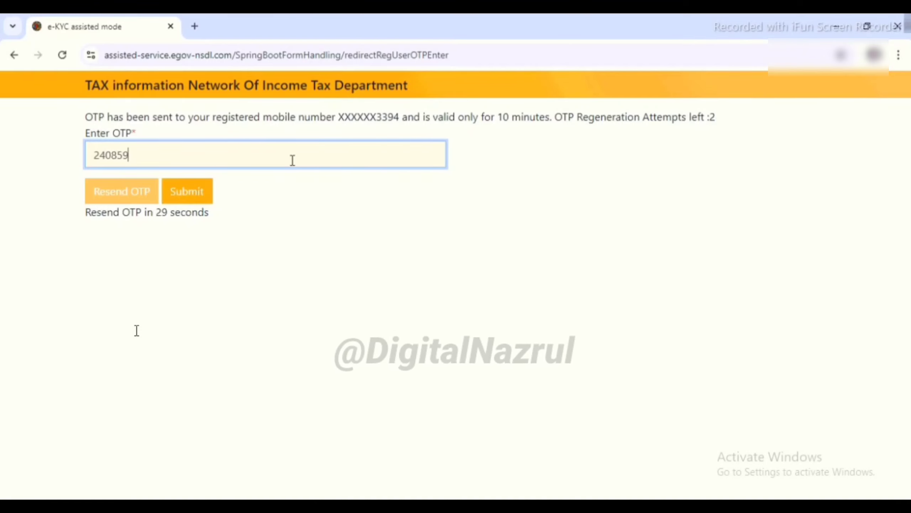
Enter the received mobile OTP and submit it to reach the e-KYC PAN NEW form.
{"action": "left_click", "coordinate": [200, 194]}
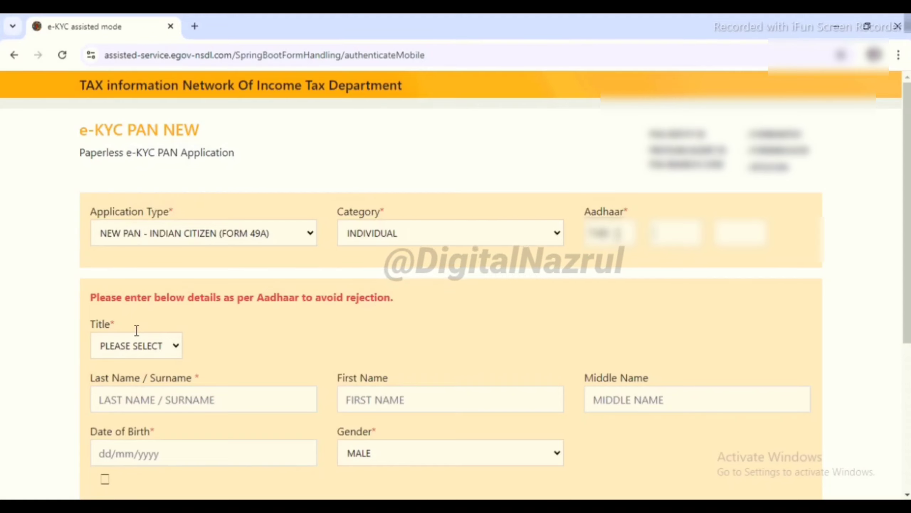
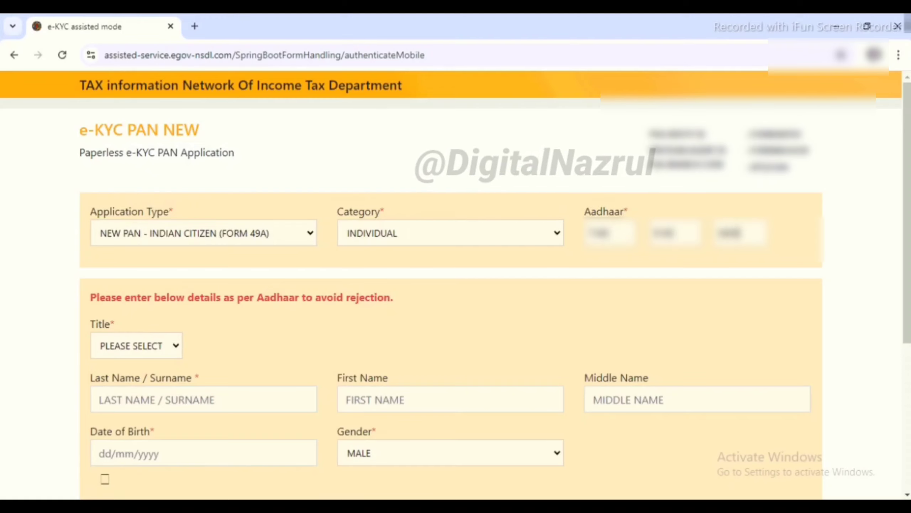
Enter the applicant's Aadhaar number, choose title SHRI, and fill in the surname and first name.
{"action": "left_click", "coordinate": [118, 352]}
{"action": "left_click", "coordinate": [147, 387]}
{"action": "scroll", "coordinate": [214, 364], "scroll_direction": "down", "scroll_amount": 2}
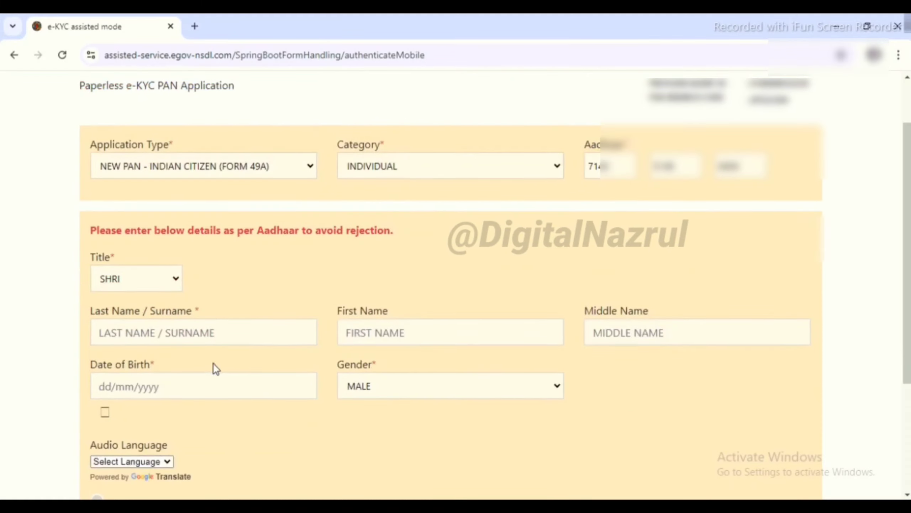
{"action": "left_click", "coordinate": [225, 331]}
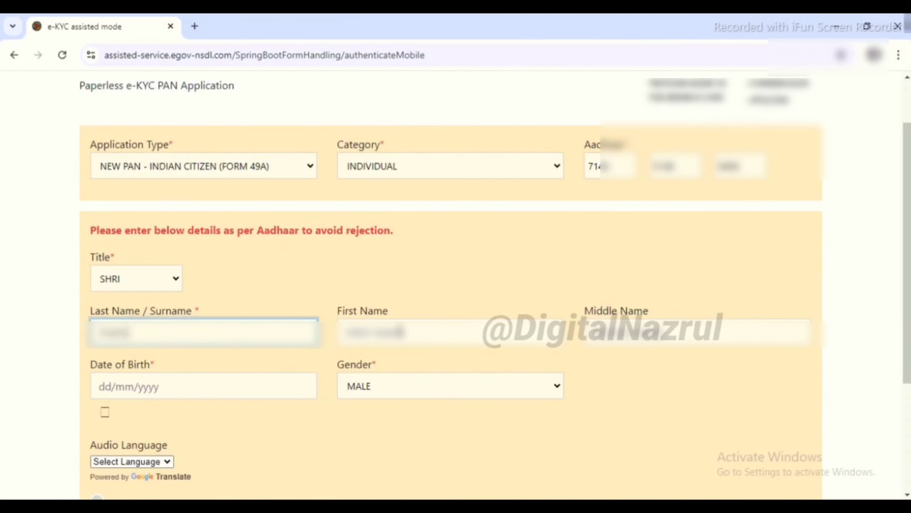
{"action": "left_click", "coordinate": [448, 333]}
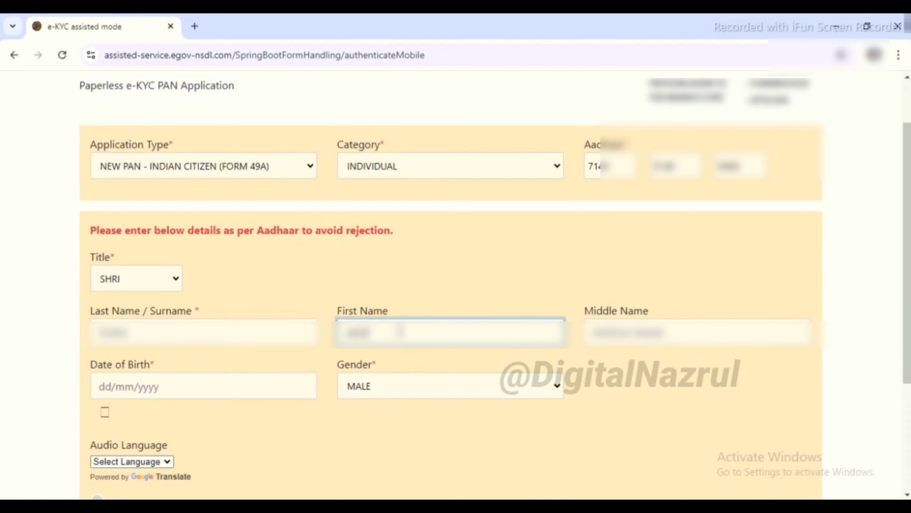
{"action": "type", "text": "••"}
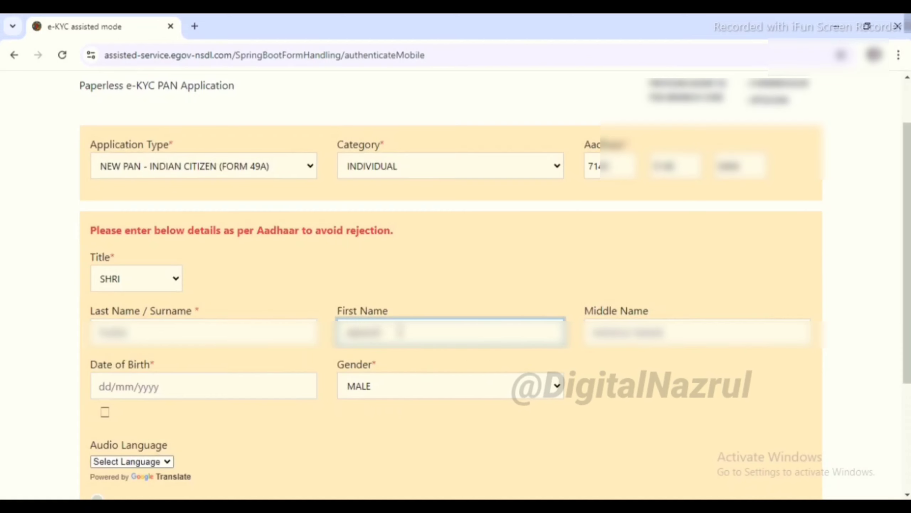
Pick the applicant's date of birth from the calendar and accept the Aadhaar consent.
{"action": "scroll", "coordinate": [400, 331], "scroll_direction": "down", "scroll_amount": 4}
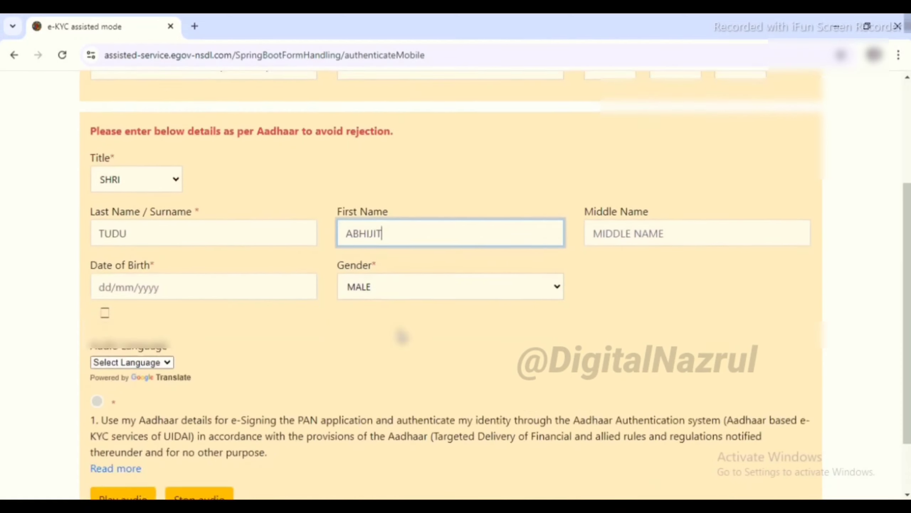
{"action": "left_click", "coordinate": [154, 248]}
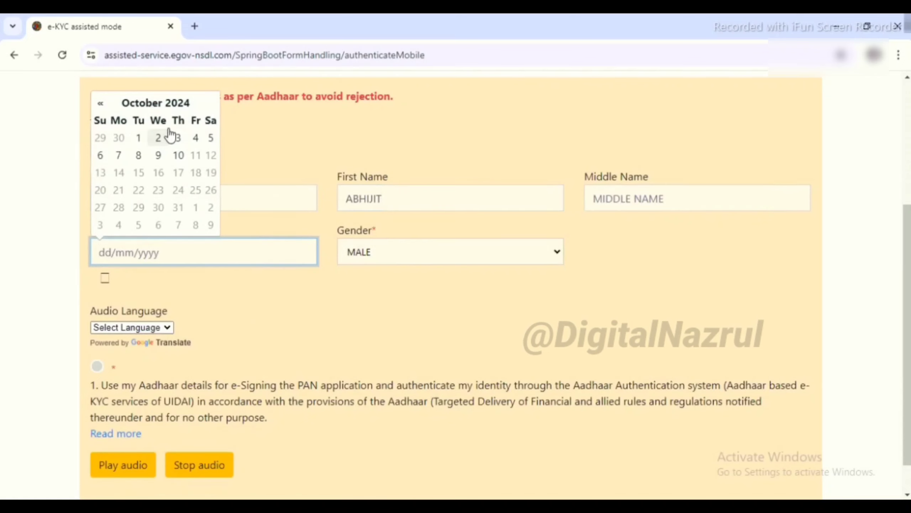
{"action": "left_click", "coordinate": [179, 105]}
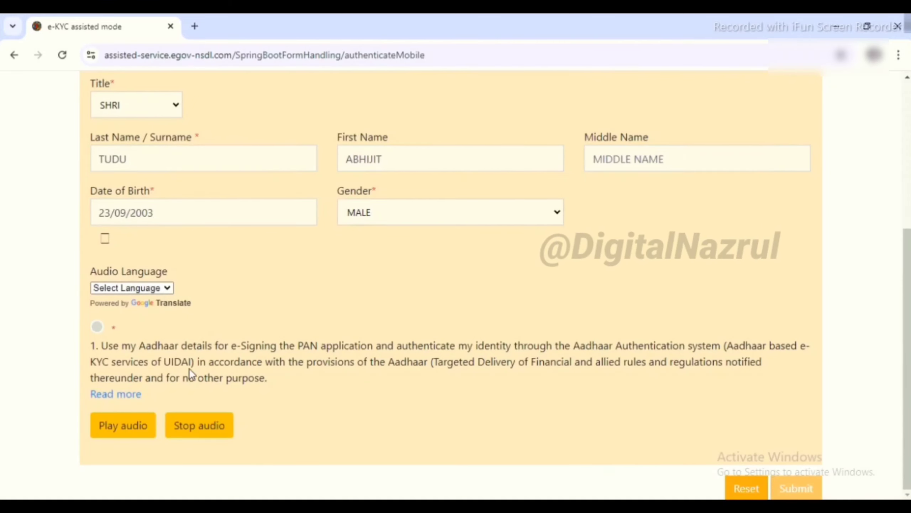
{"action": "left_click", "coordinate": [97, 327]}
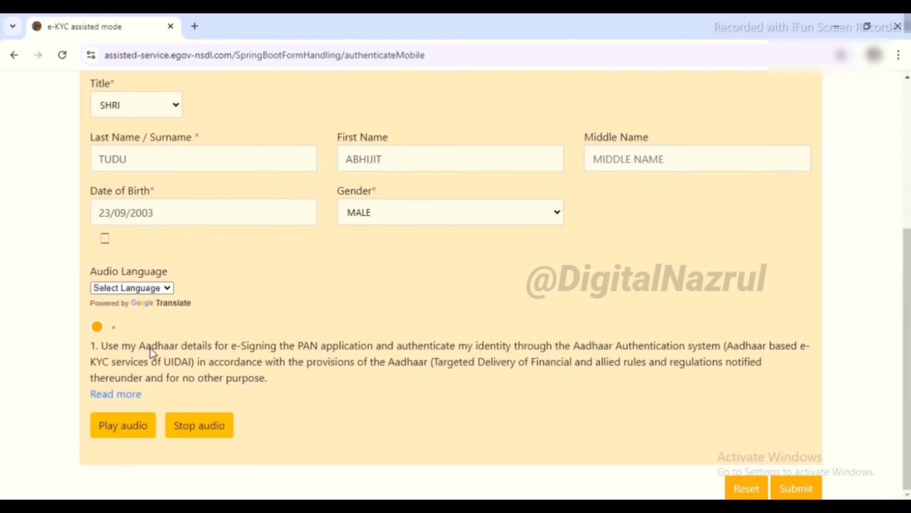
Submit the applicant details and proceed to the Parents Details section.
{"action": "left_click", "coordinate": [802, 492]}
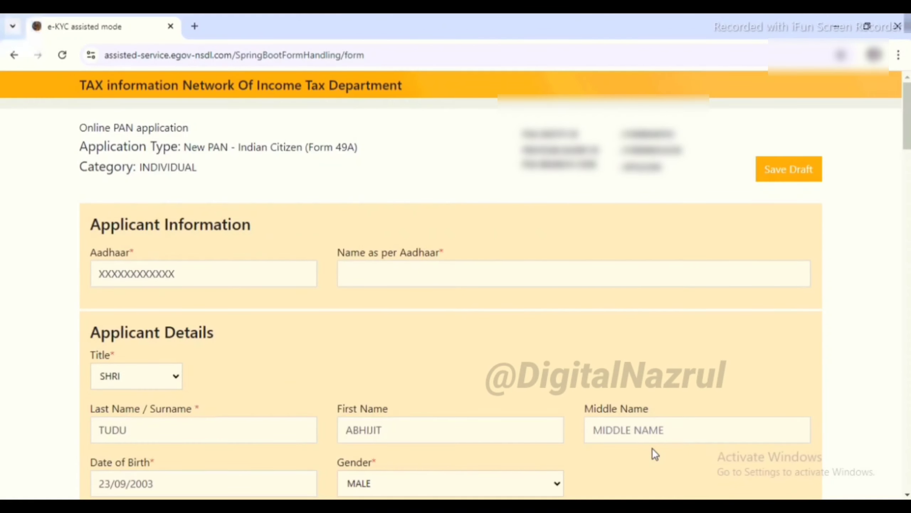
{"action": "scroll", "coordinate": [416, 233], "scroll_direction": "down", "scroll_amount": 5}
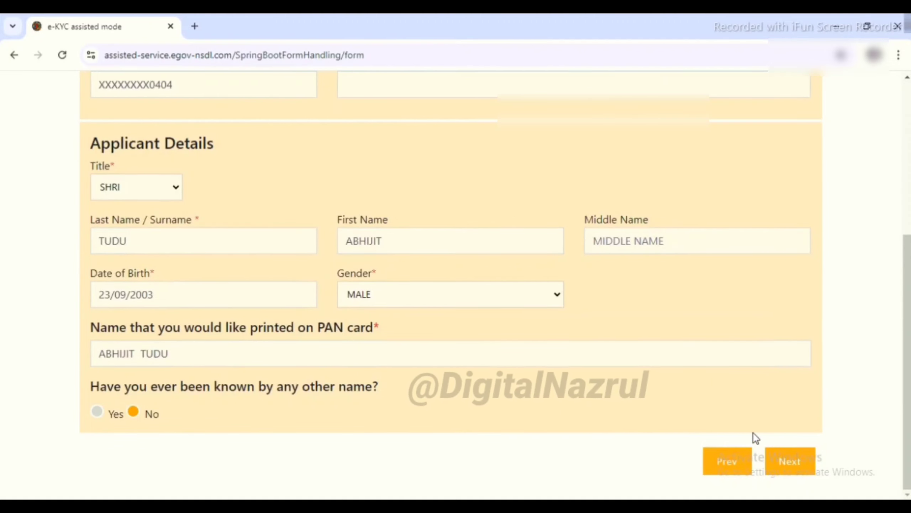
{"action": "left_click", "coordinate": [790, 463]}
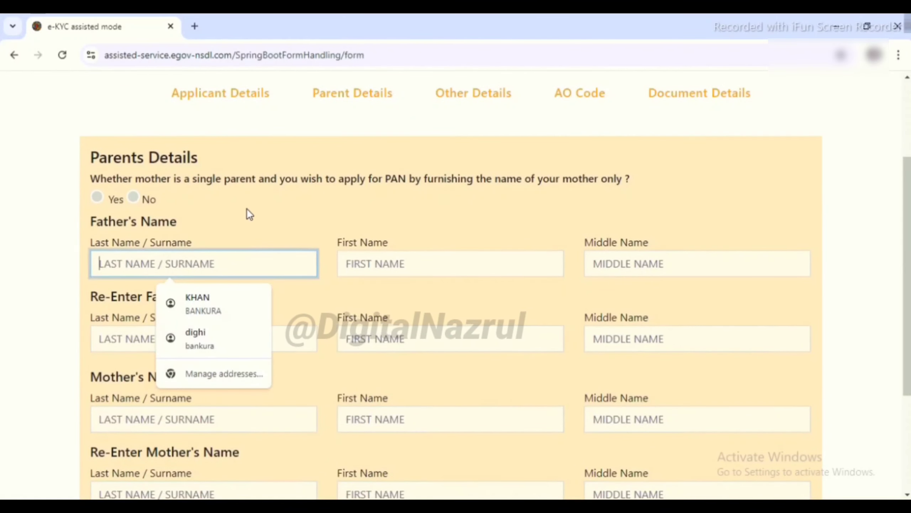
Answer No to the single-mother question and enter the father's surname and first name.
{"action": "left_click", "coordinate": [134, 199]}
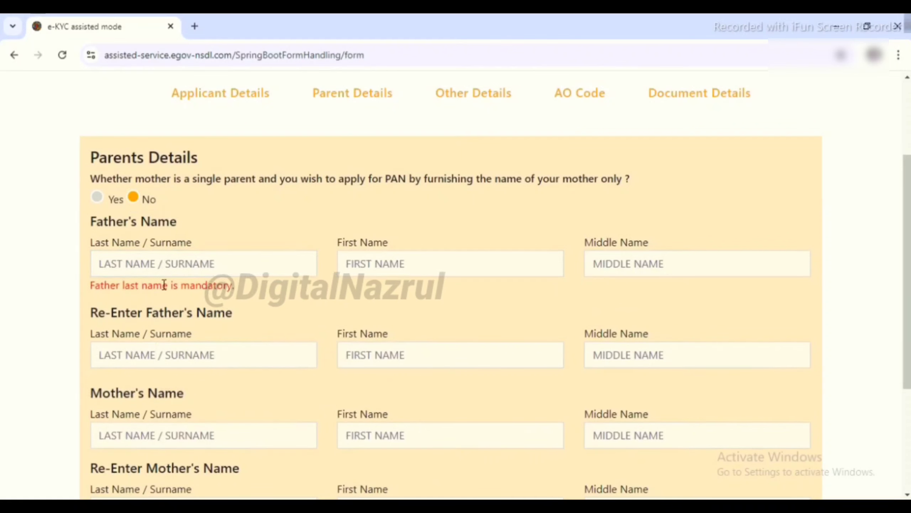
{"action": "left_click", "coordinate": [168, 265]}
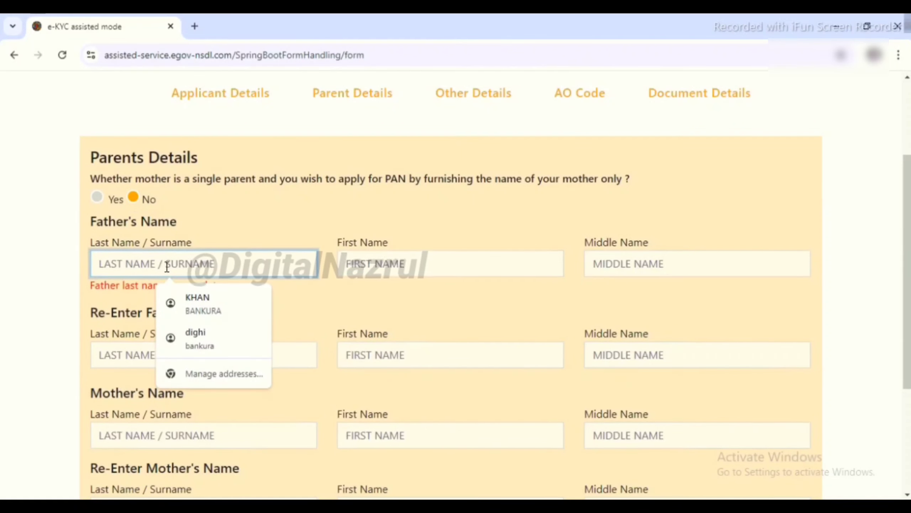
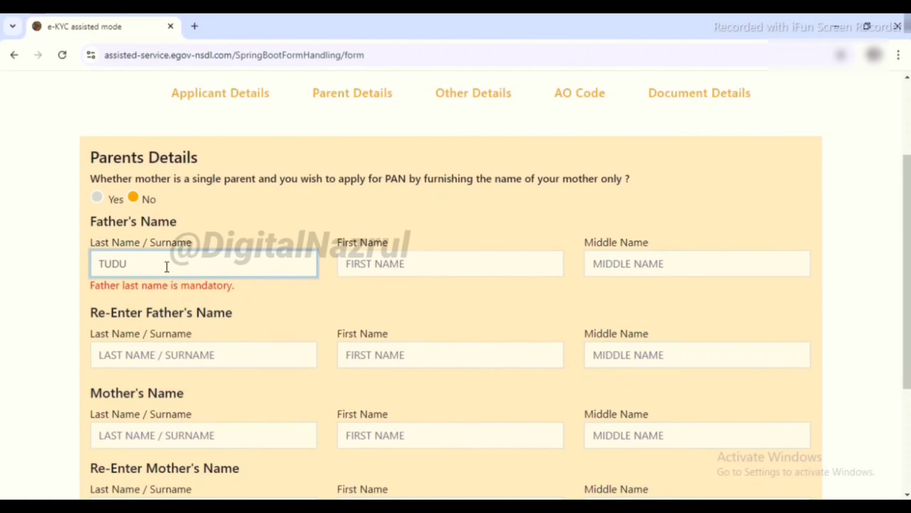
{"action": "left_click", "coordinate": [413, 259]}
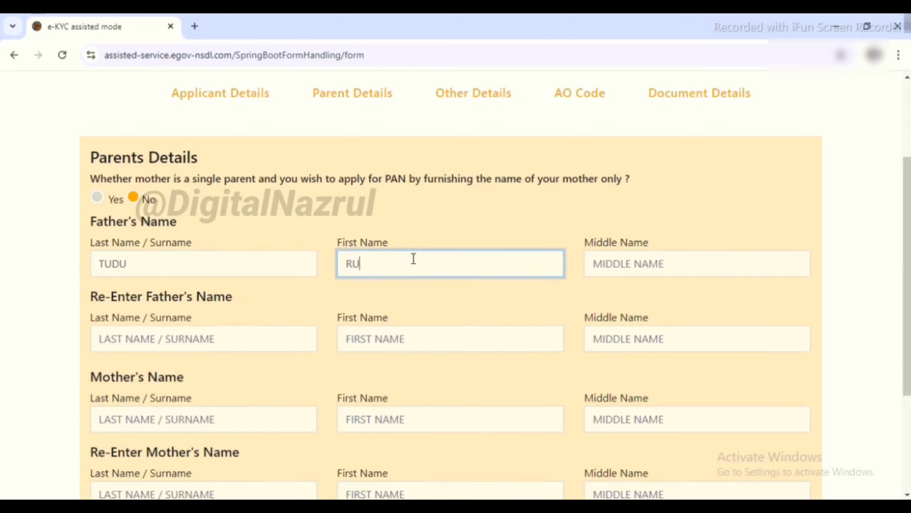
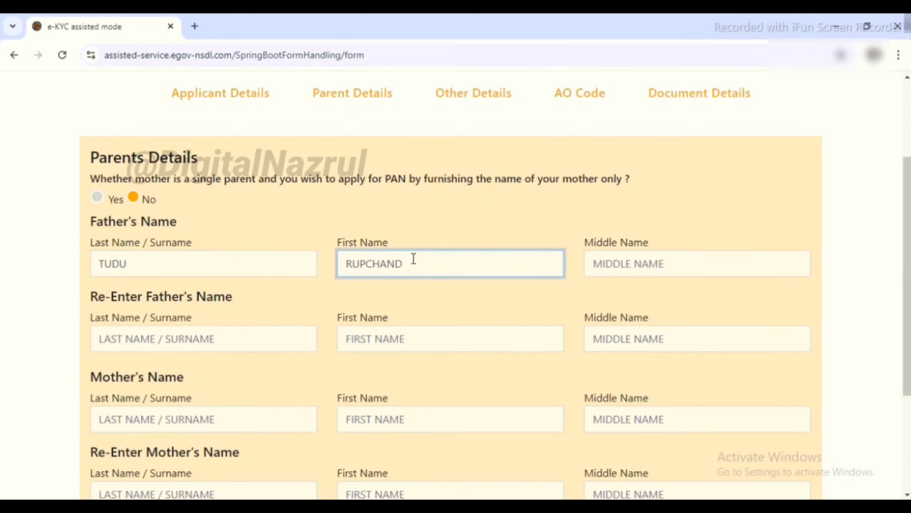
Re-enter the father's surname and first name, then advance to Other Details.
{"action": "scroll", "coordinate": [413, 259], "scroll_direction": "down", "scroll_amount": 4}
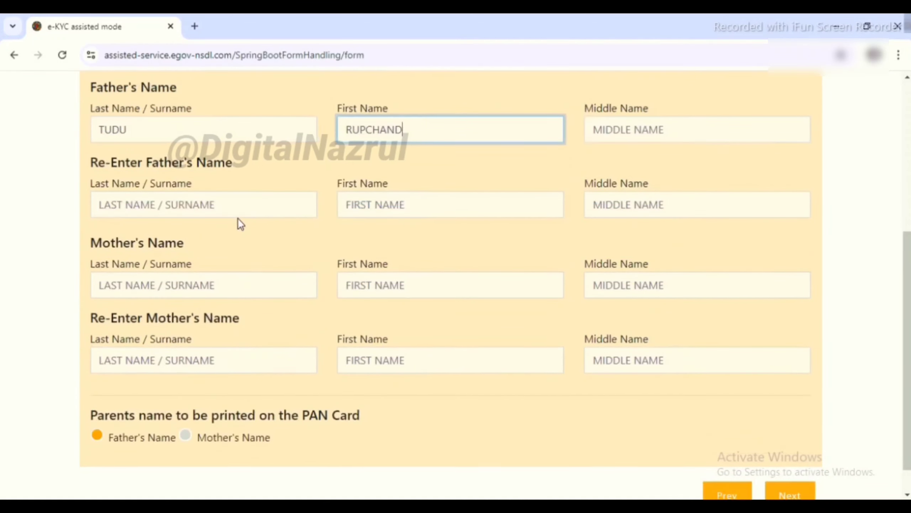
{"action": "left_click", "coordinate": [242, 204]}
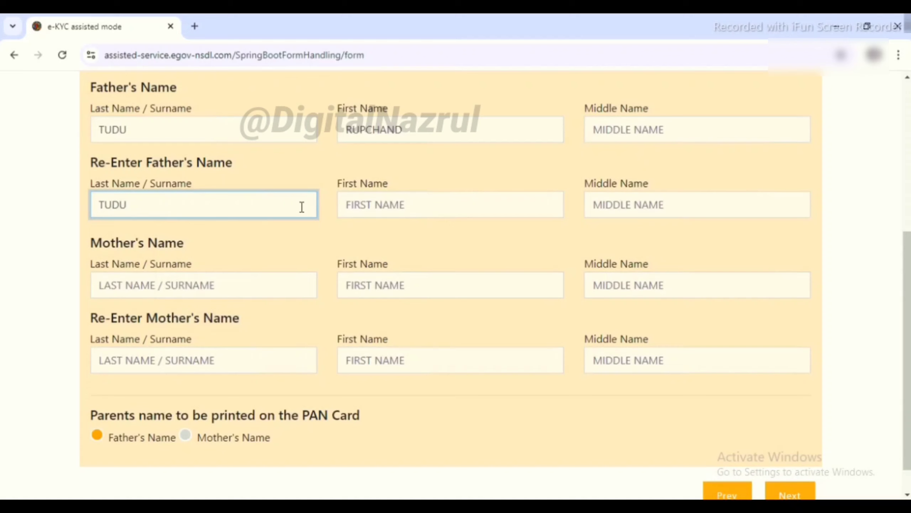
{"action": "left_click", "coordinate": [381, 206]}
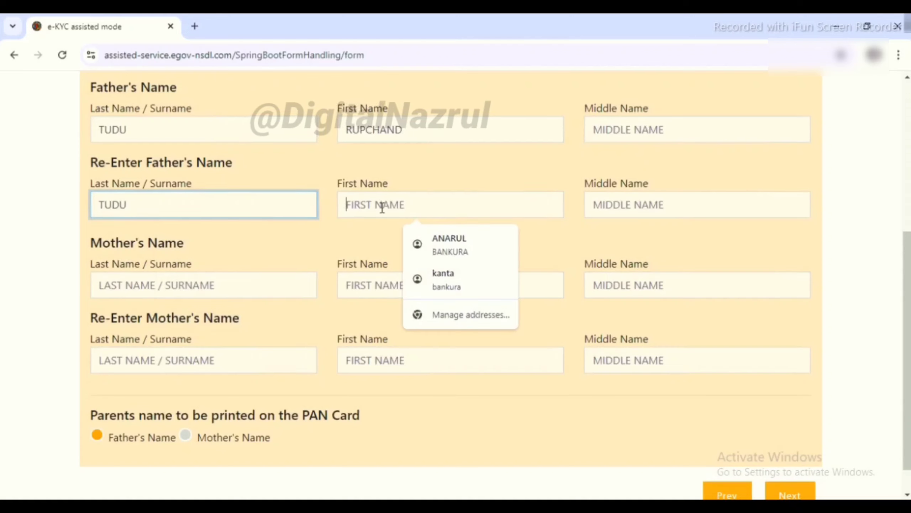
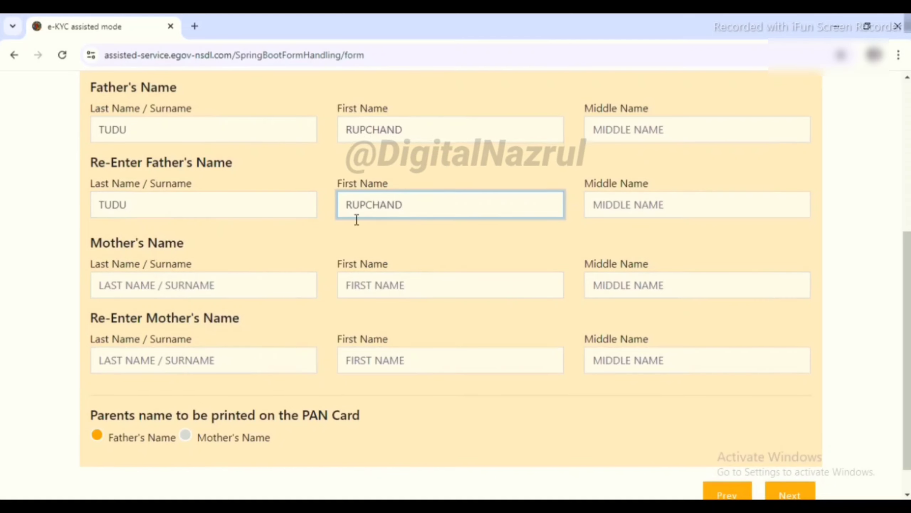
{"action": "scroll", "coordinate": [316, 250], "scroll_direction": "down", "scroll_amount": 1}
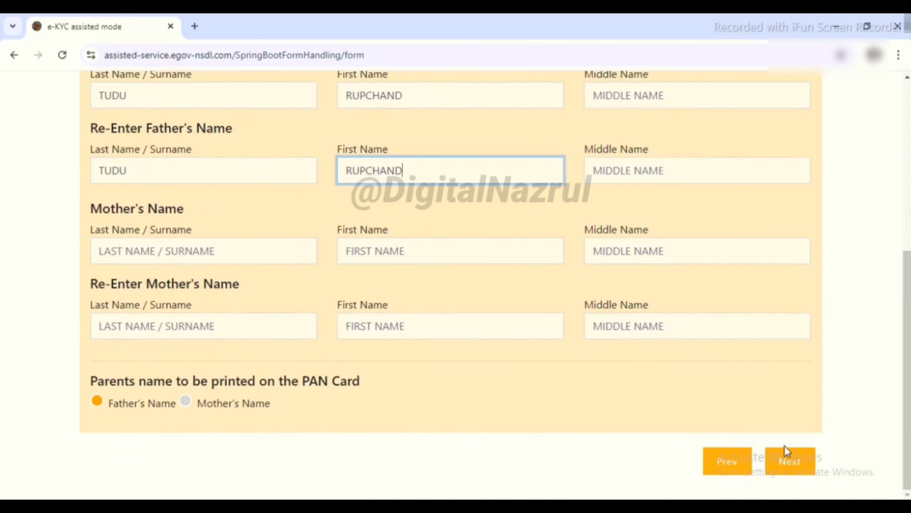
{"action": "left_click", "coordinate": [790, 461]}
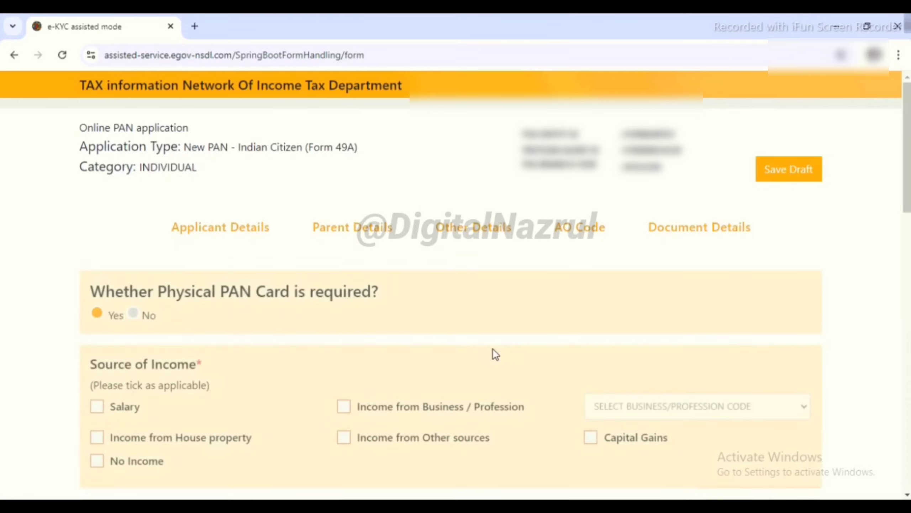
Keep Physical PAN 'Yes' with Income from Other sources, check the address fields, and continue to AO Code.
{"action": "scroll", "coordinate": [435, 342], "scroll_direction": "down", "scroll_amount": 5}
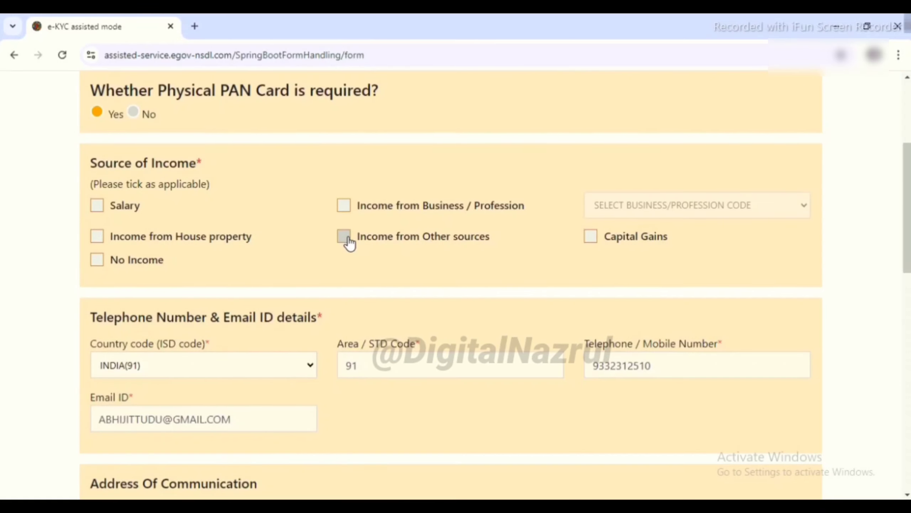
{"action": "scroll", "coordinate": [435, 277], "scroll_direction": "down", "scroll_amount": 7}
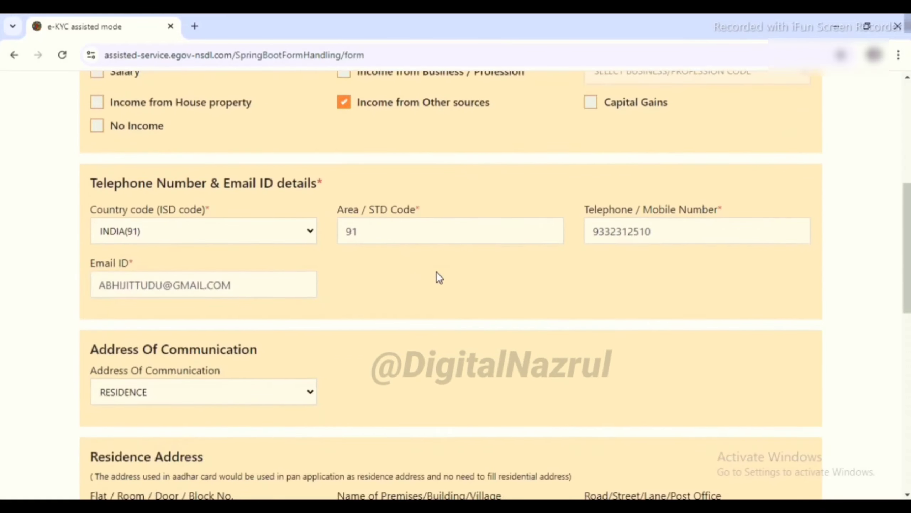
{"action": "scroll", "coordinate": [370, 232], "scroll_direction": "down", "scroll_amount": 3}
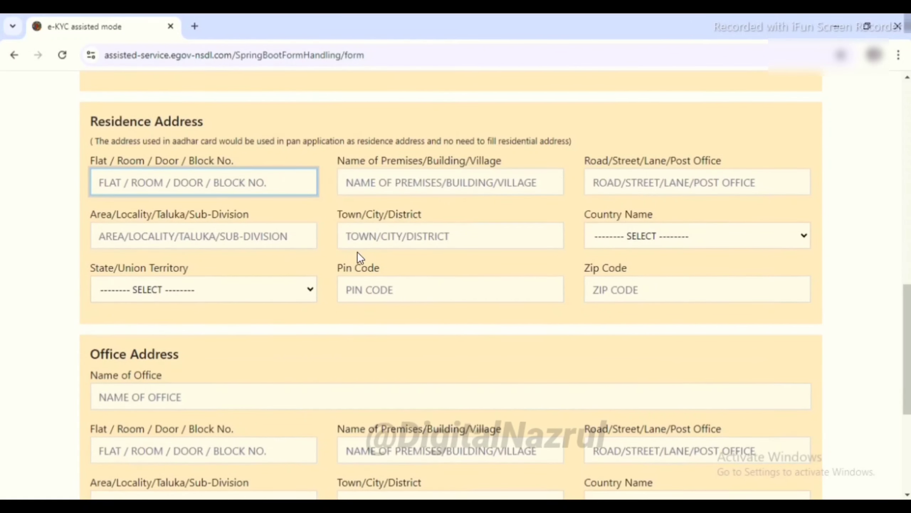
{"action": "left_click", "coordinate": [363, 233]}
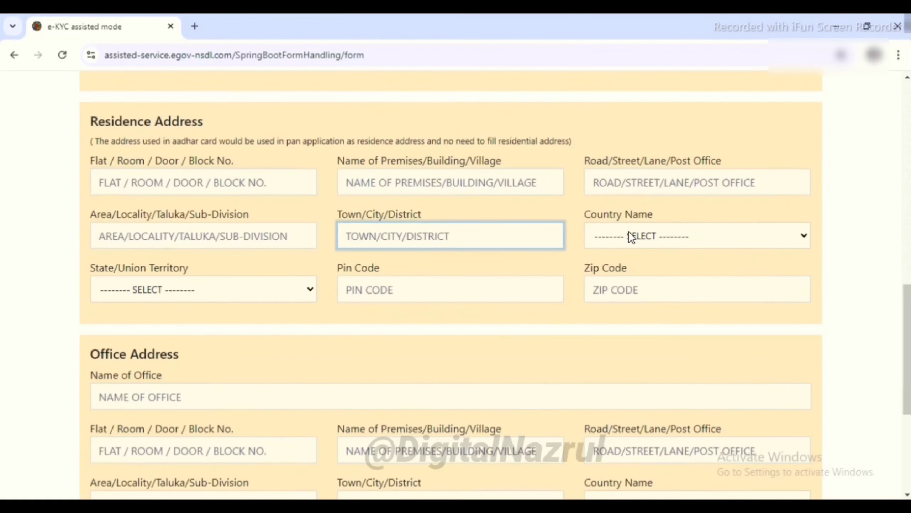
{"action": "scroll", "coordinate": [628, 237], "scroll_direction": "down", "scroll_amount": 5}
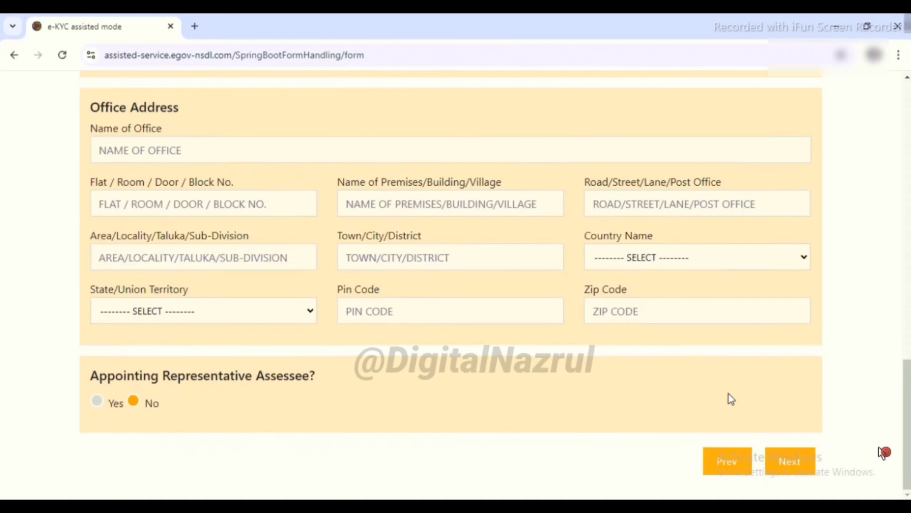
{"action": "left_click", "coordinate": [802, 464]}
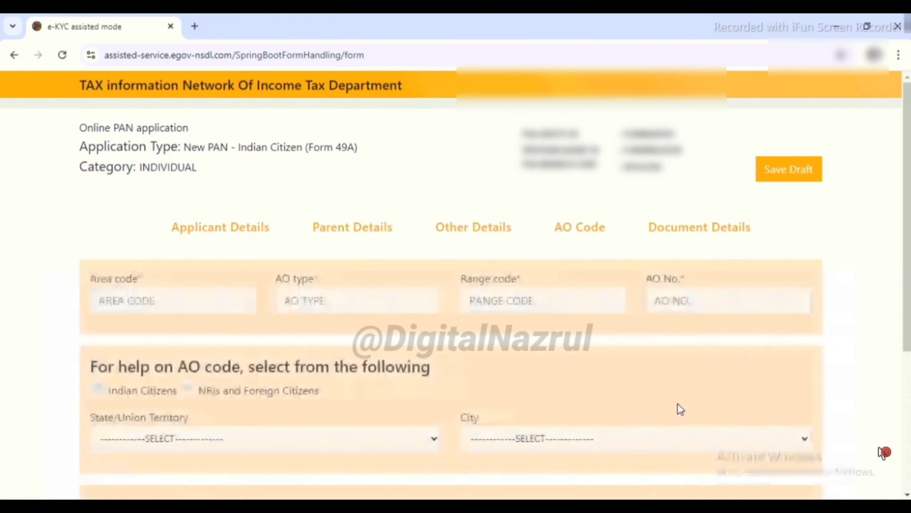
Choose Indian Citizens, WEST BENGAL and BANKURA so the AO code fills as WBG, W, 201, 92.
{"action": "scroll", "coordinate": [491, 376], "scroll_direction": "down", "scroll_amount": 3}
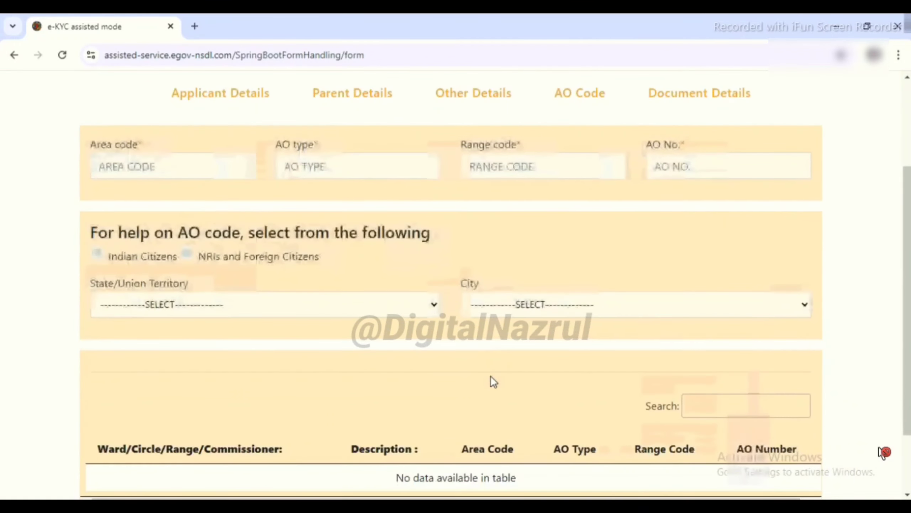
{"action": "left_click", "coordinate": [97, 255]}
{"action": "left_click", "coordinate": [410, 308]}
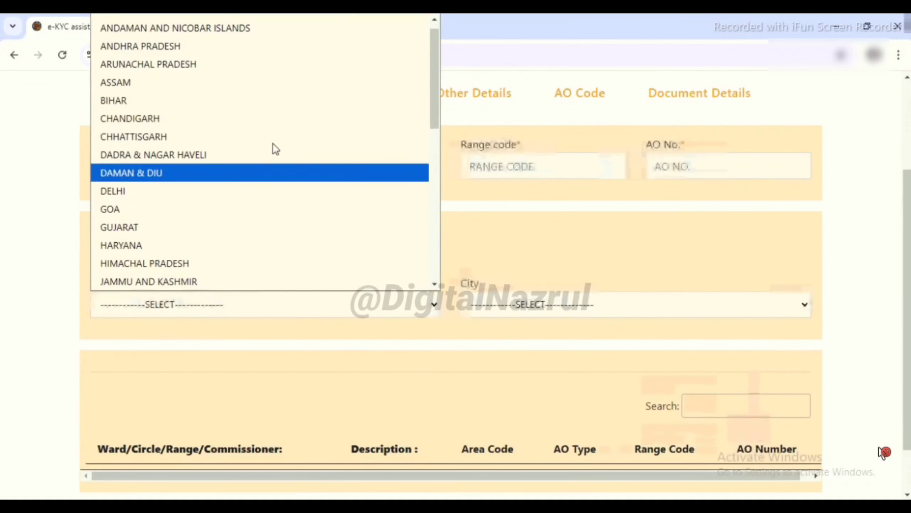
{"action": "key", "text": "w"}
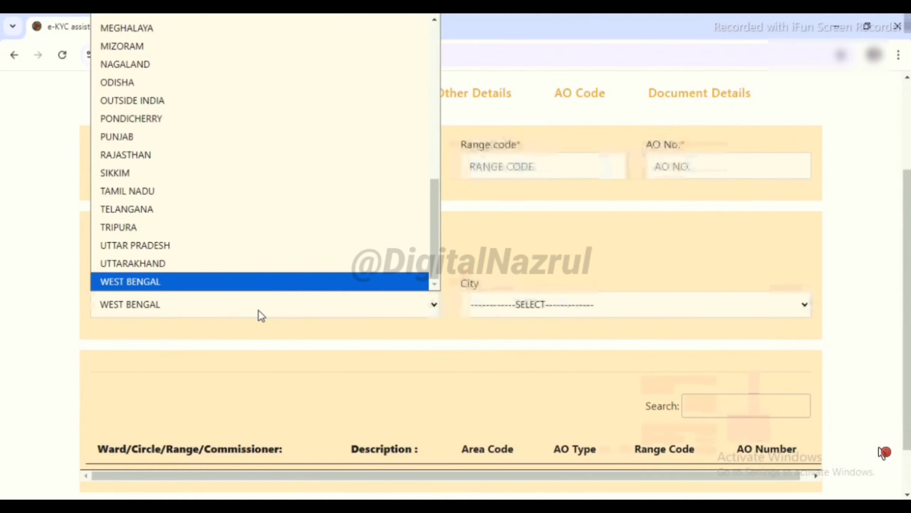
{"action": "left_click", "coordinate": [285, 283]}
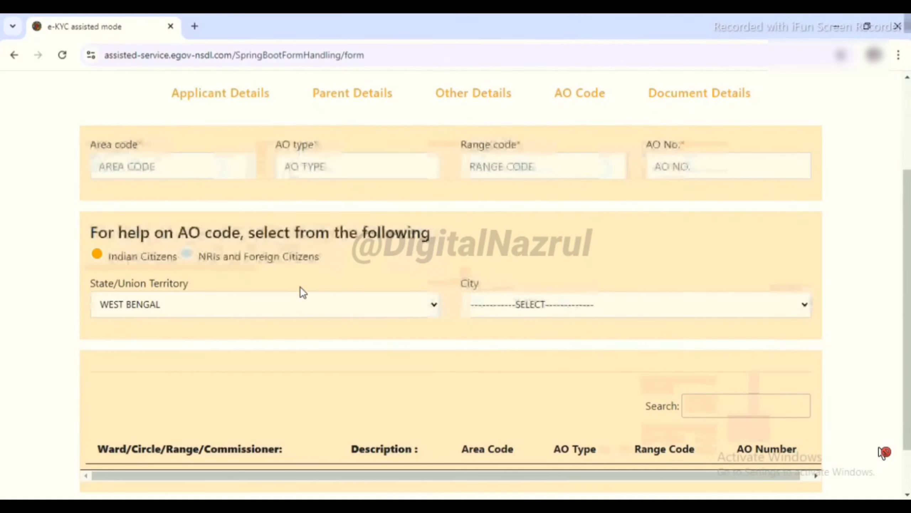
{"action": "left_click", "coordinate": [546, 299]}
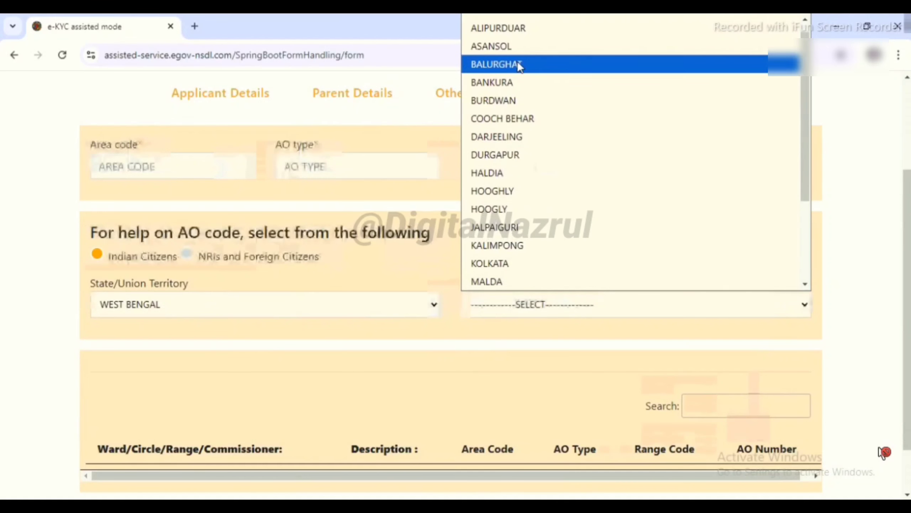
{"action": "left_click", "coordinate": [509, 82]}
{"action": "scroll", "coordinate": [358, 277], "scroll_direction": "down", "scroll_amount": 2}
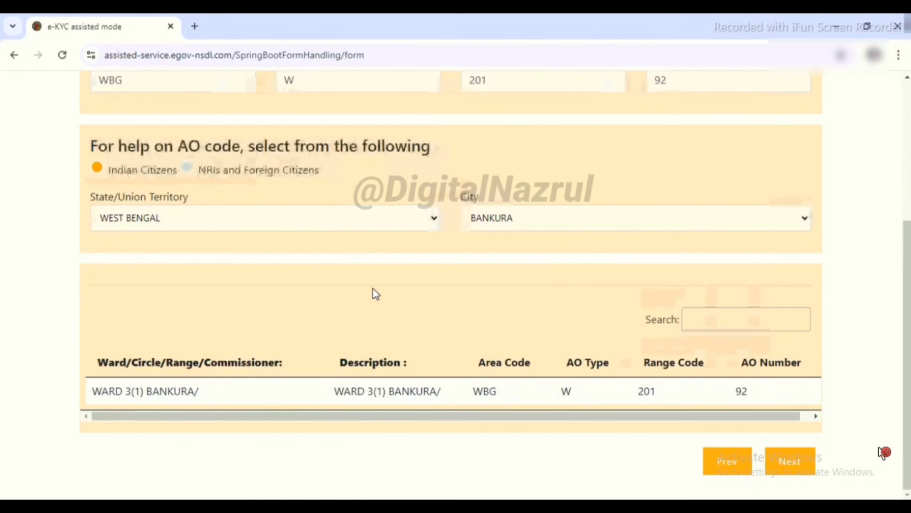
{"action": "scroll", "coordinate": [624, 309], "scroll_direction": "up", "scroll_amount": 2}
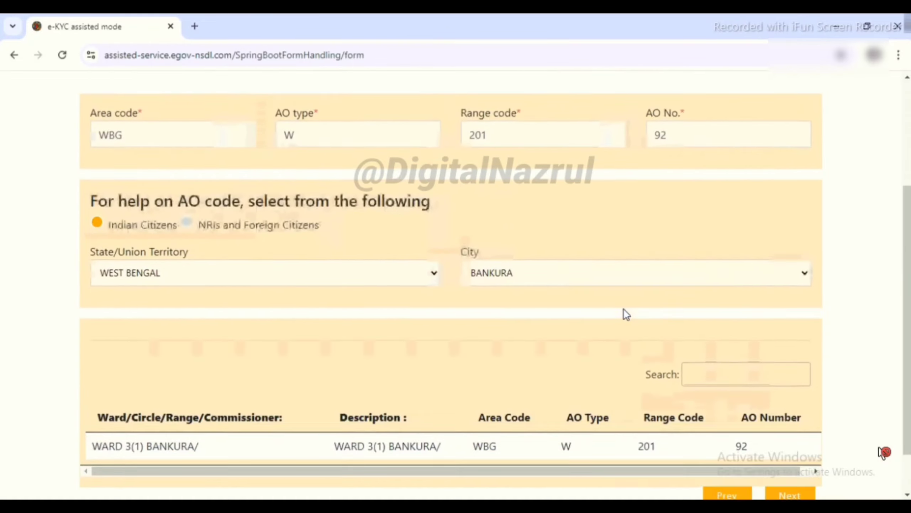
{"action": "scroll", "coordinate": [624, 309], "scroll_direction": "down", "scroll_amount": 2}
In Document Details, enter 'Kota' as the place of application and submit for review.
{"action": "left_click", "coordinate": [785, 463]}
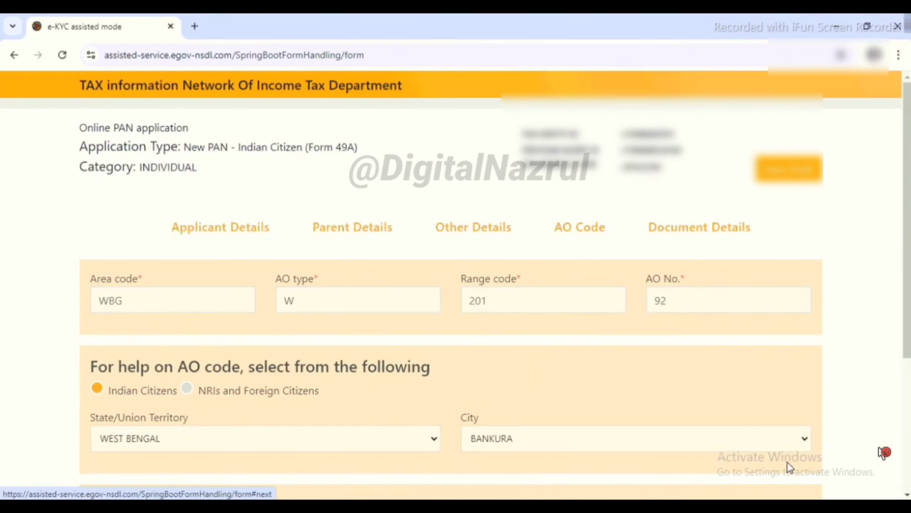
{"action": "scroll", "coordinate": [372, 322], "scroll_direction": "down", "scroll_amount": 1}
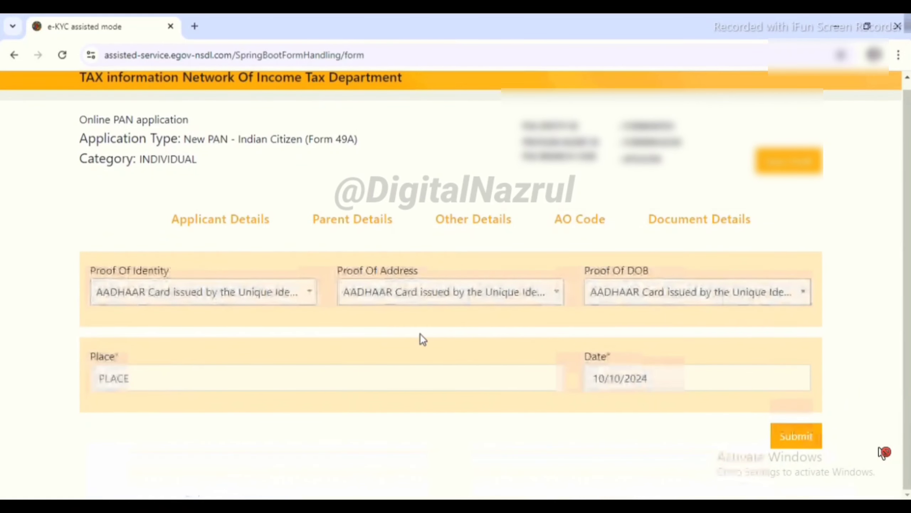
{"action": "left_click", "coordinate": [329, 378]}
{"action": "type", "text": "Ko"}
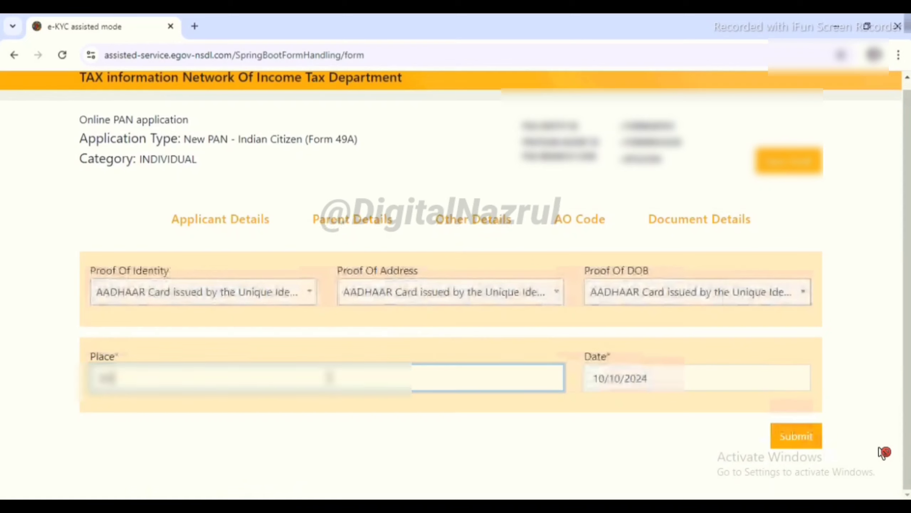
{"action": "type", "text": "ta"}
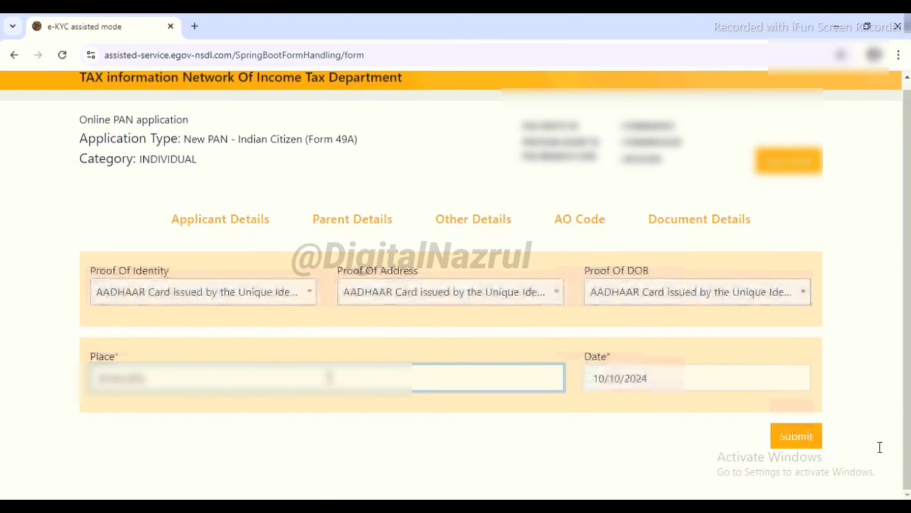
{"action": "left_click", "coordinate": [789, 437]}
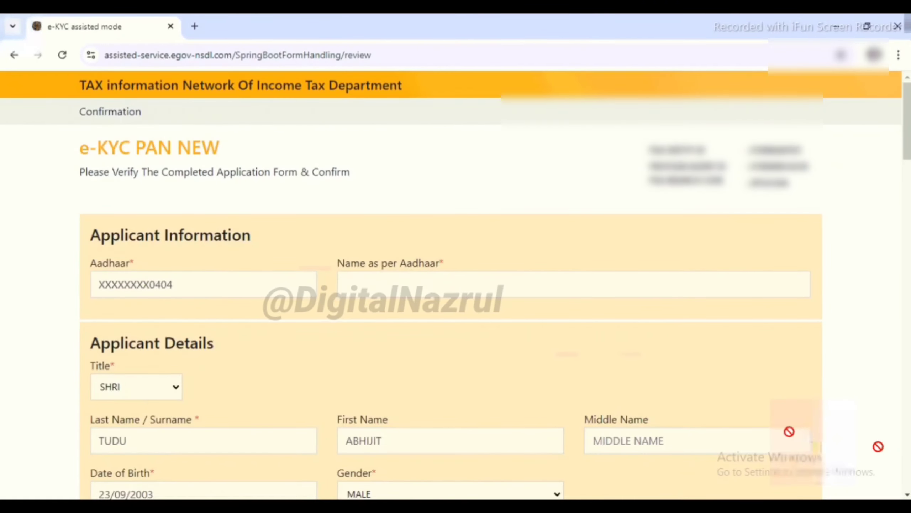
Scroll through the application review and confirm the details.
{"action": "scroll", "coordinate": [451, 167], "scroll_direction": "down", "scroll_amount": 10}
{"action": "scroll", "coordinate": [451, 167], "scroll_direction": "down", "scroll_amount": 15}
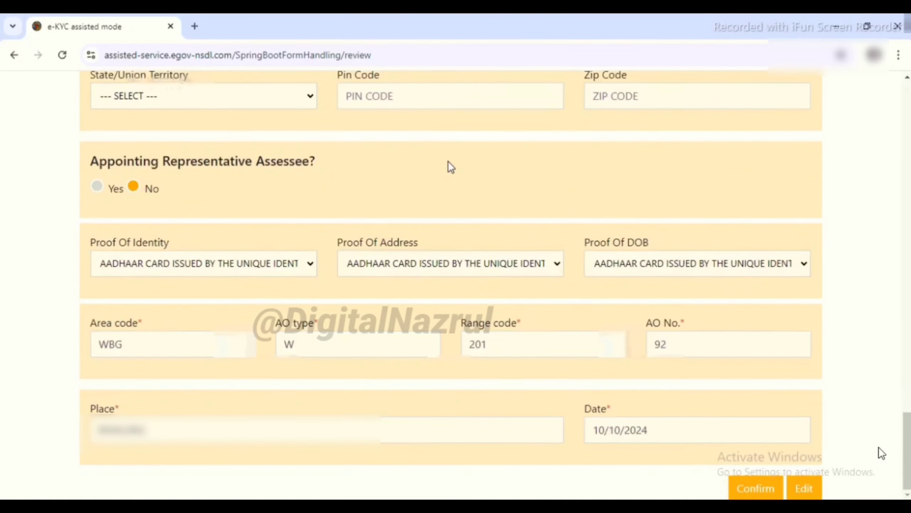
{"action": "left_click", "coordinate": [758, 488]}
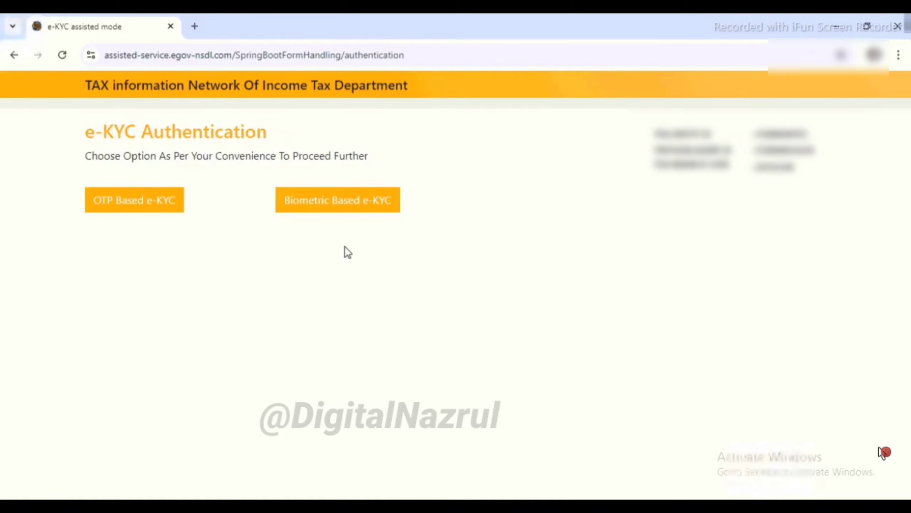
Choose Biometric Based e-KYC and view the fingerprint device list without selecting a scanner.
{"action": "left_click", "coordinate": [99, 210]}
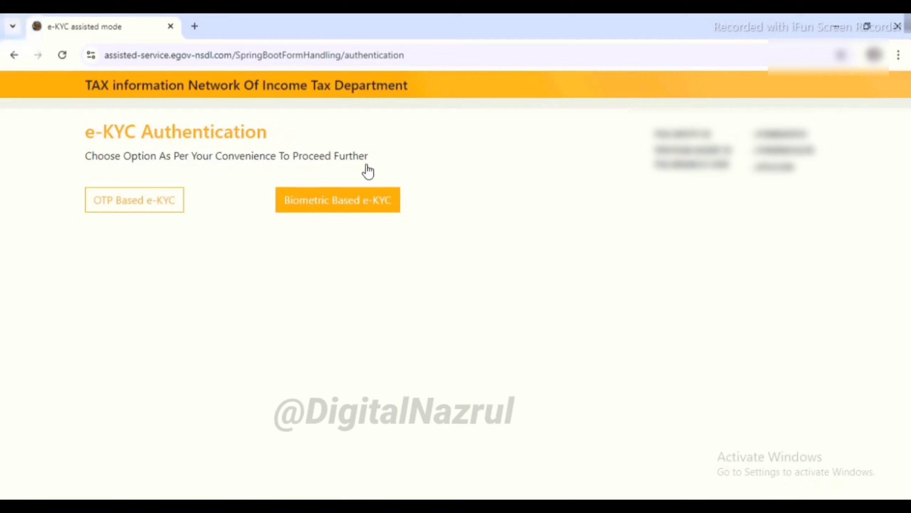
{"action": "left_click", "coordinate": [303, 206]}
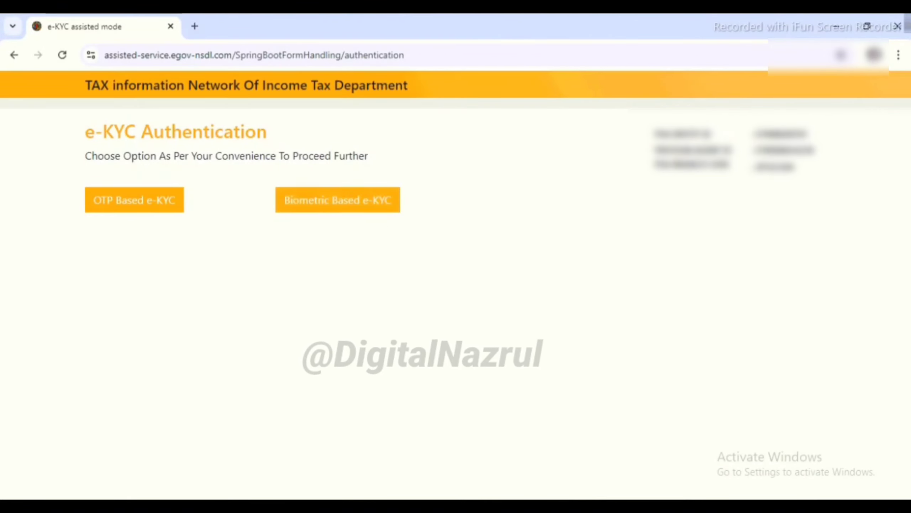
{"action": "left_click", "coordinate": [369, 202]}
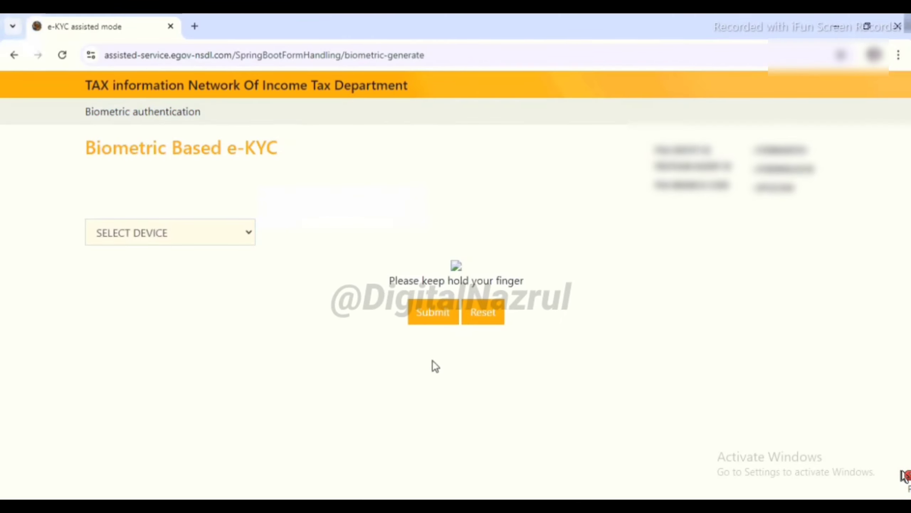
{"action": "left_click", "coordinate": [229, 232]}
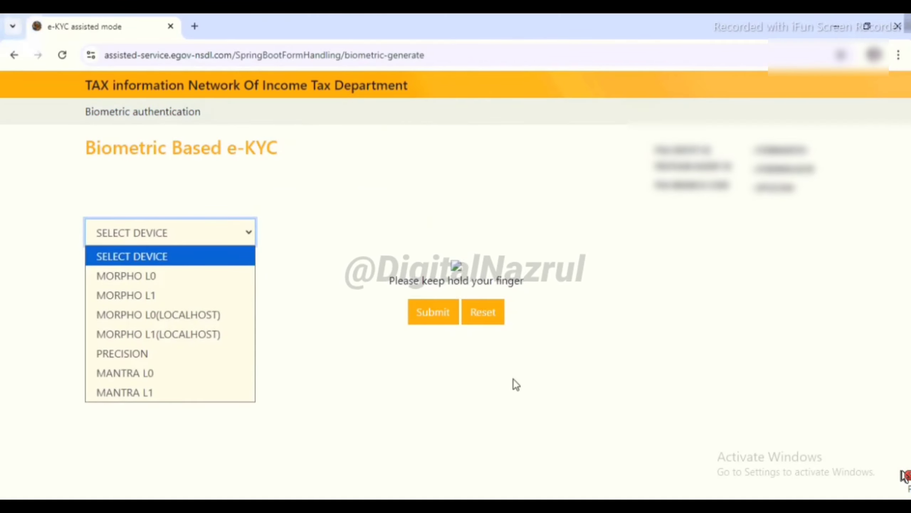
{"action": "left_click", "coordinate": [154, 368]}
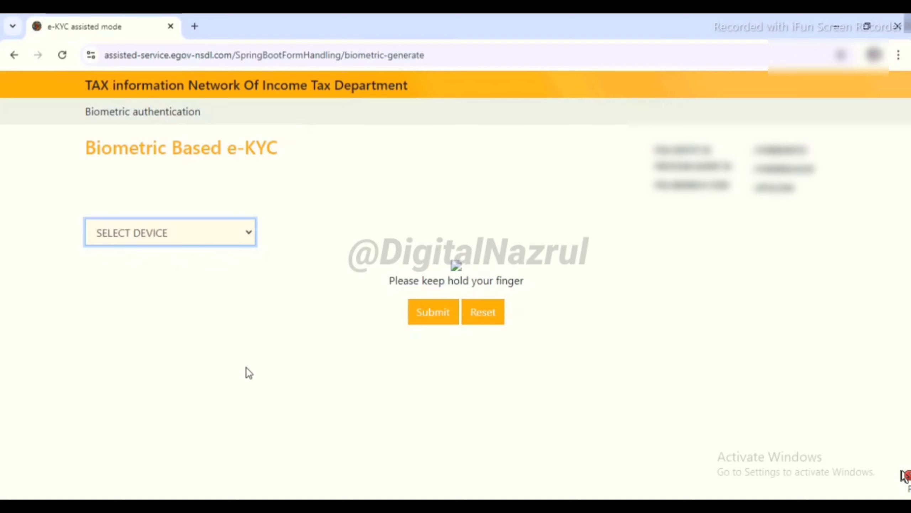